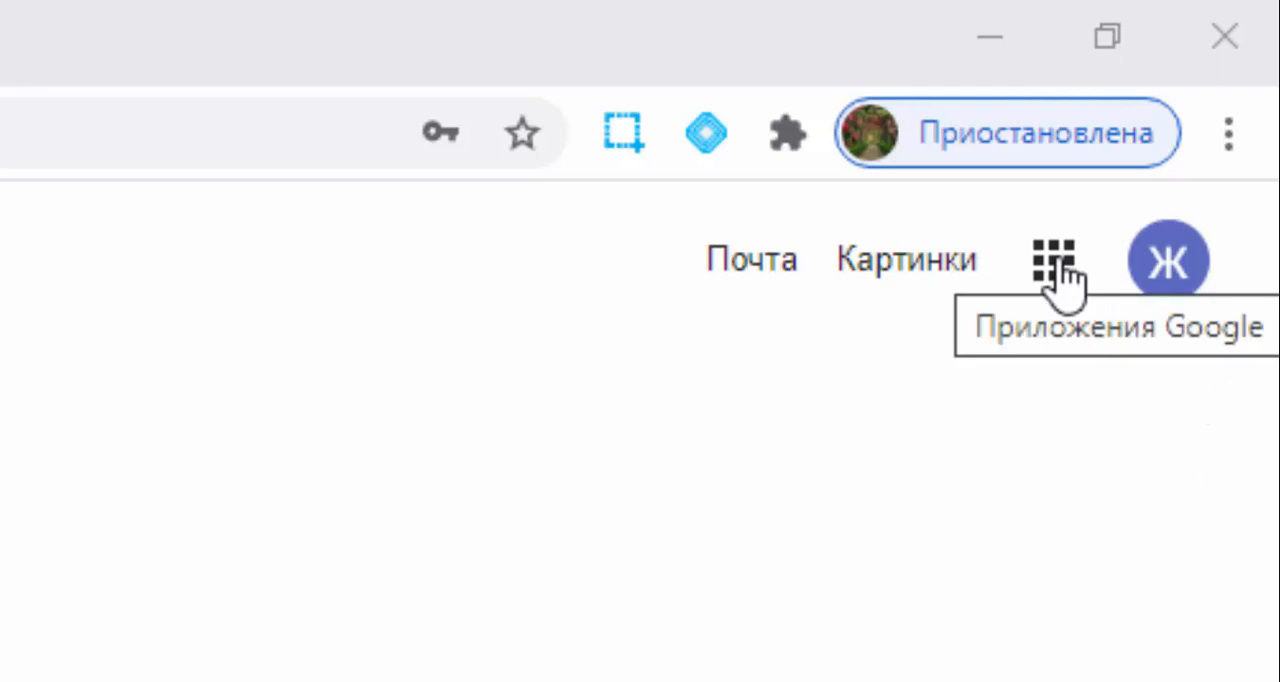
# - Open Google Classroom from the Google apps list and continue with the signed-in account
pyautogui.click(1053, 266)
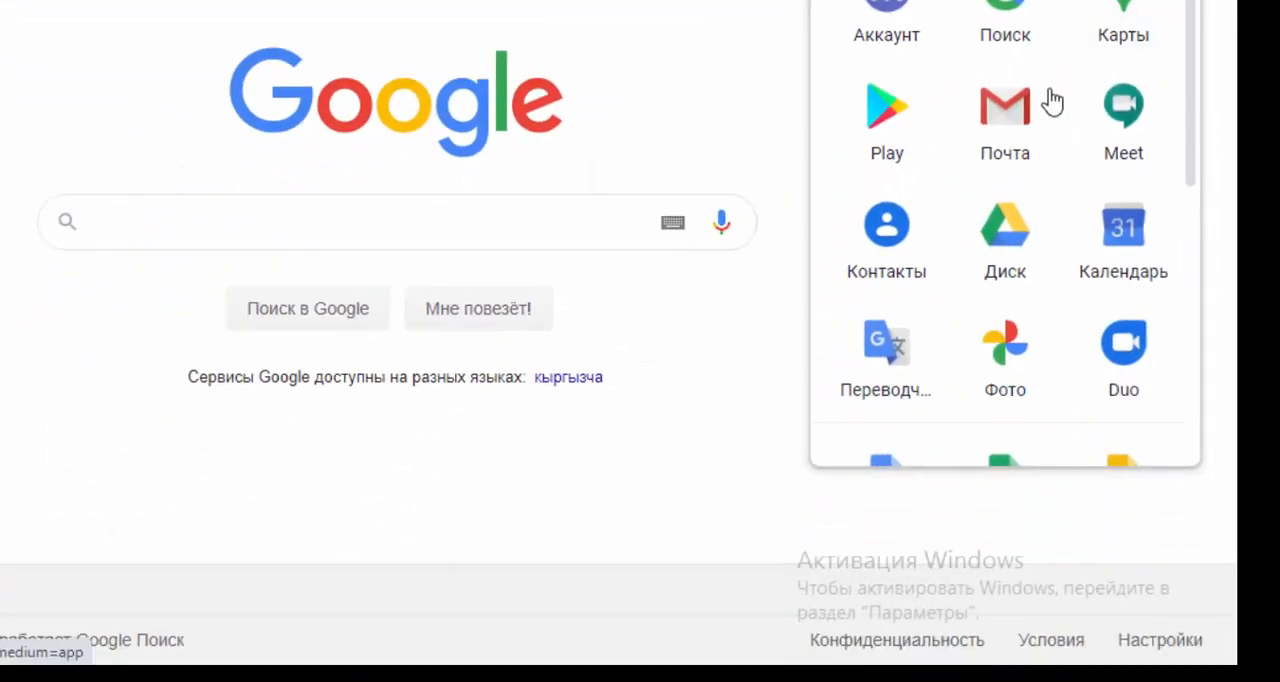
pyautogui.scroll(-5, 1034, 163)
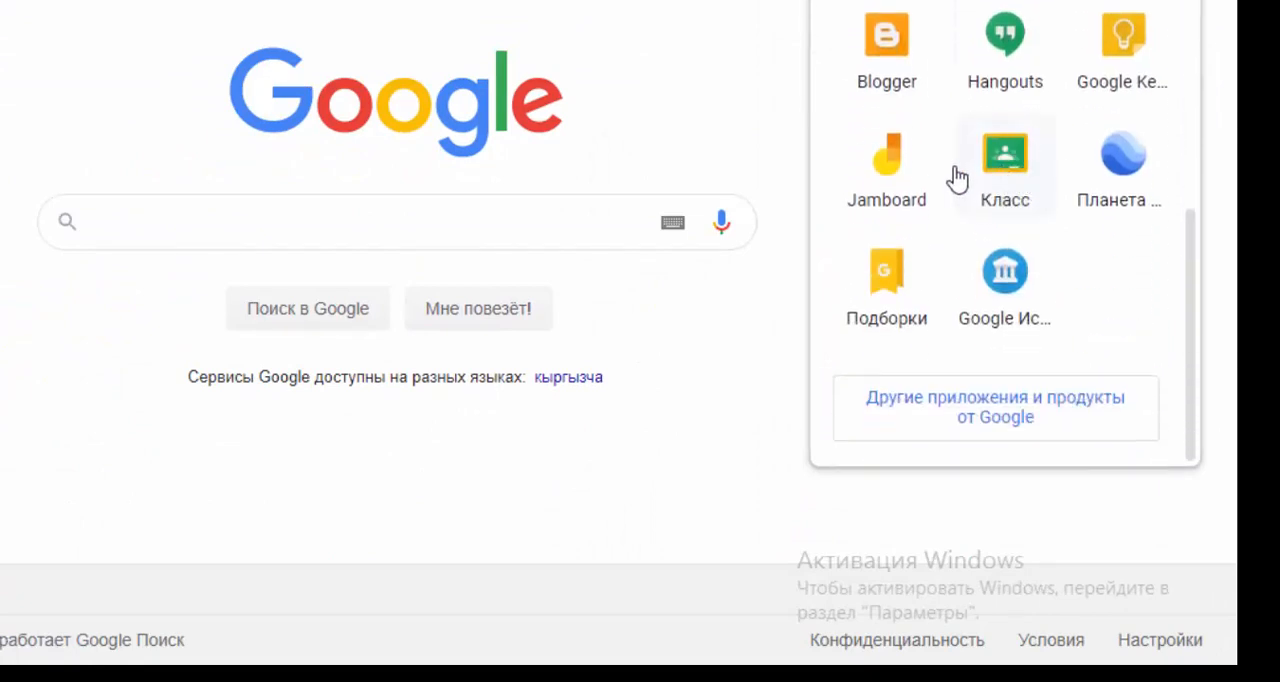
pyautogui.click(1005, 166)
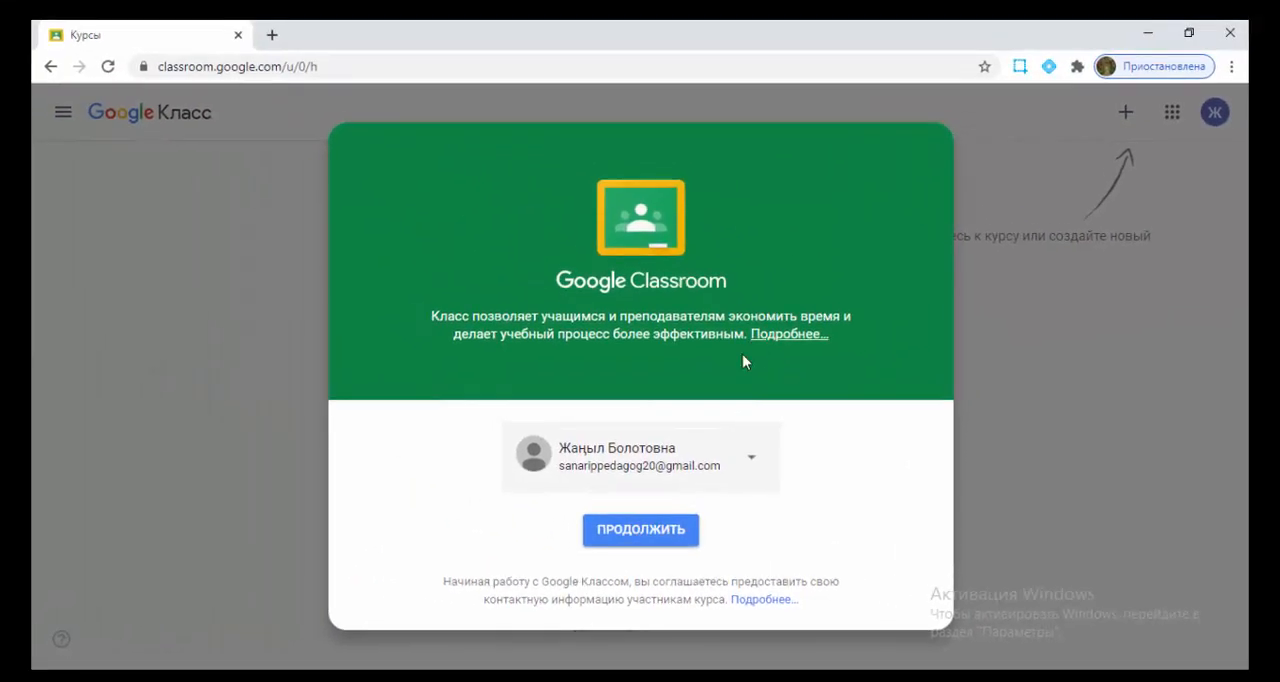
pyautogui.click(523, 495)
pyautogui.click(652, 539)
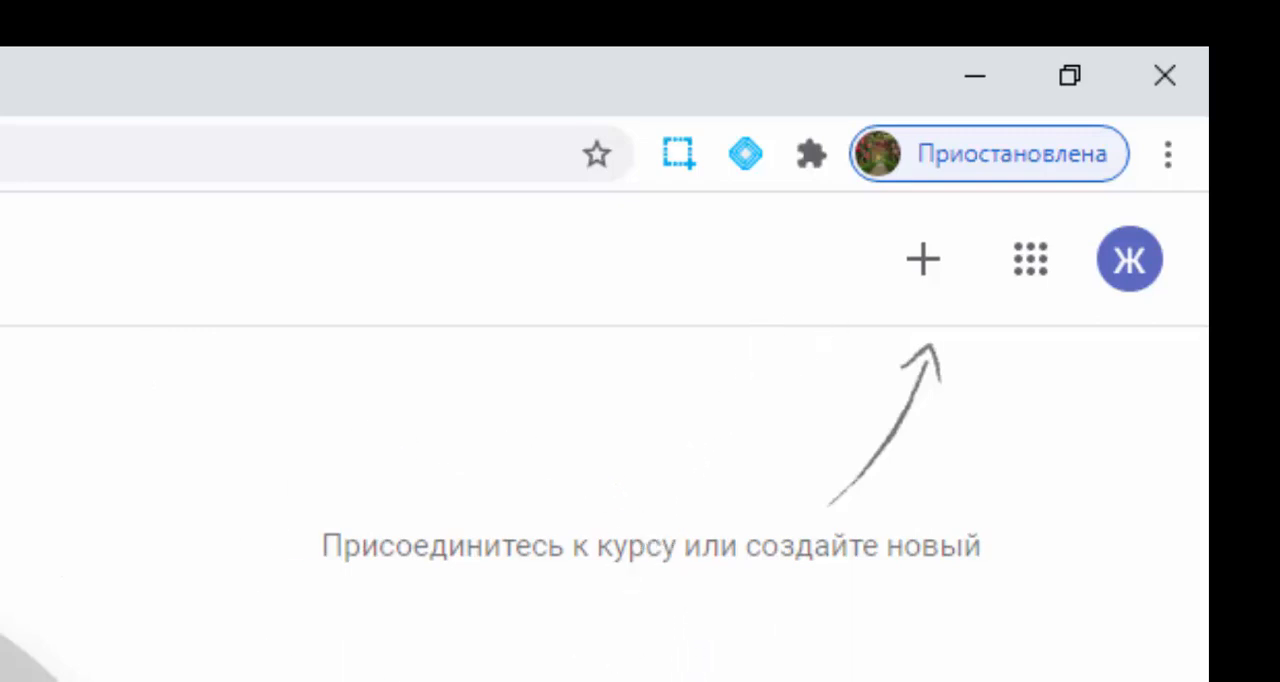
# - Start creating a new course and confirm that Classroom is not being used at an educational institution
pyautogui.click(925, 268)
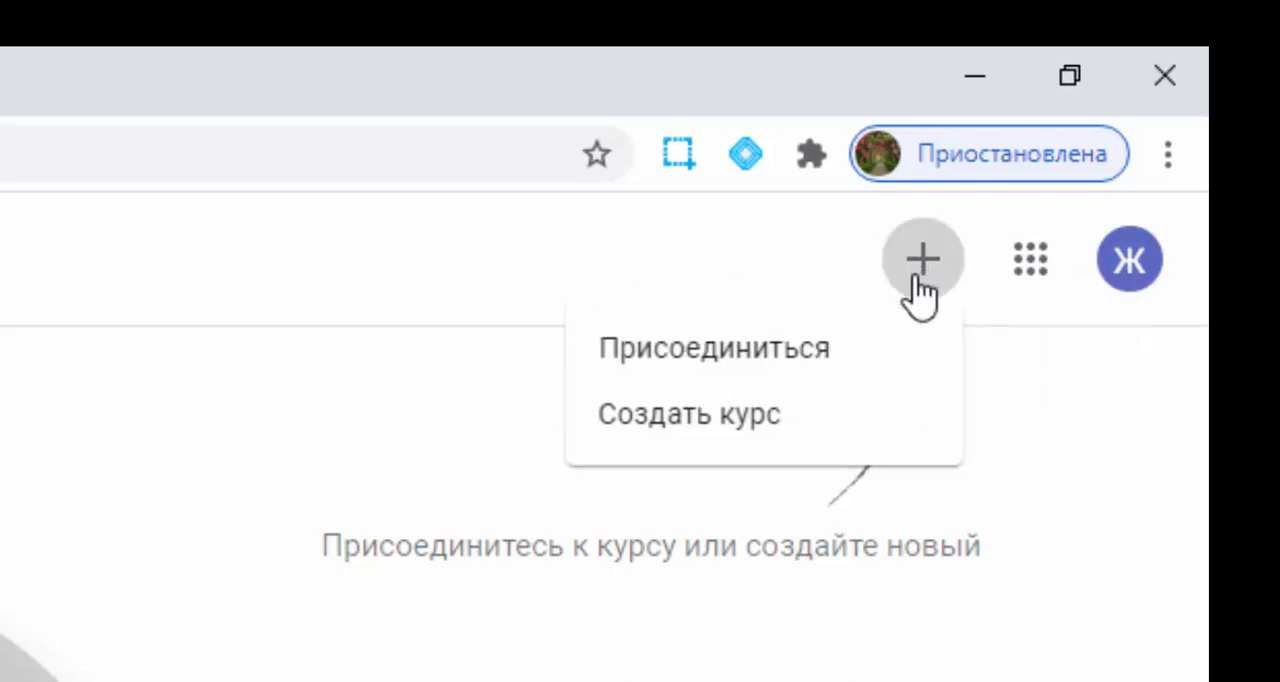
pyautogui.click(686, 425)
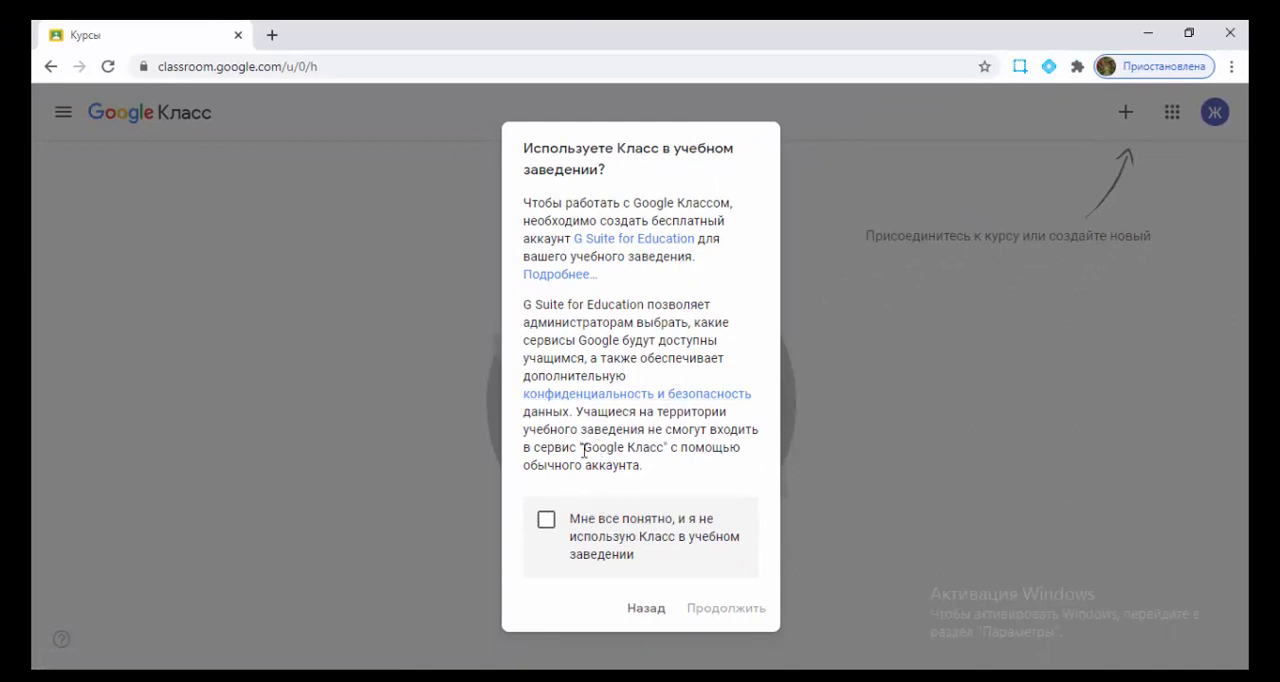
pyautogui.click(546, 521)
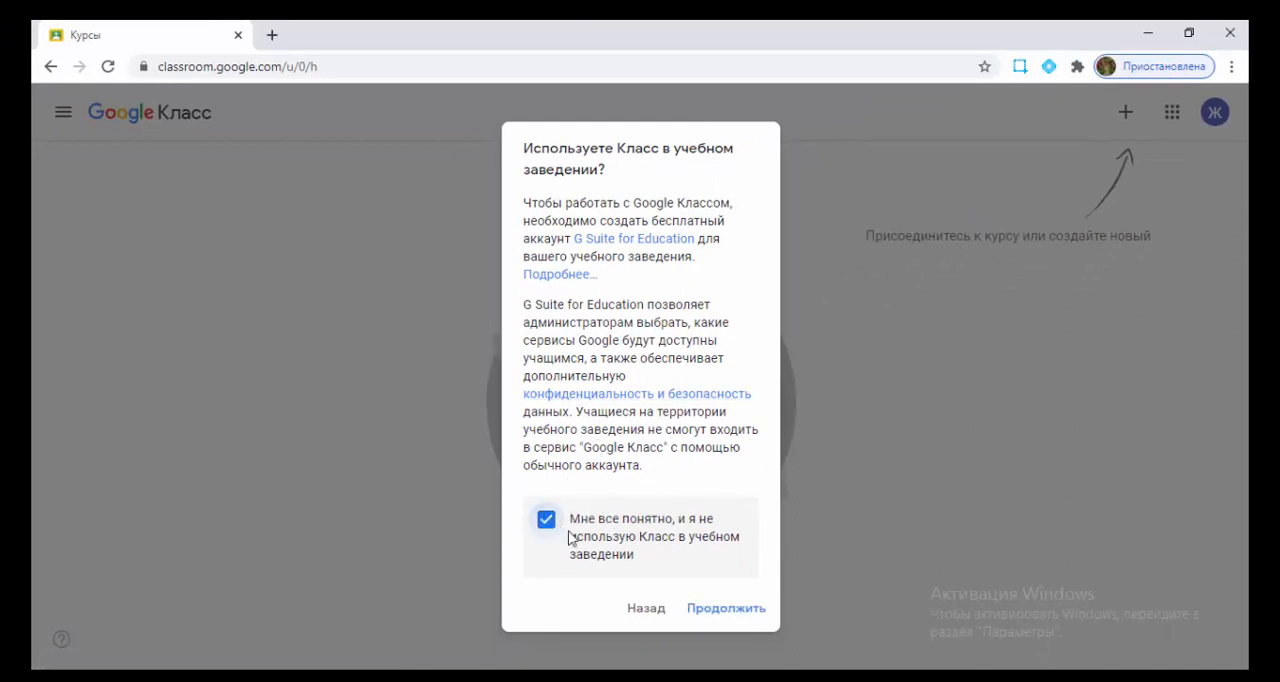
pyautogui.click(716, 612)
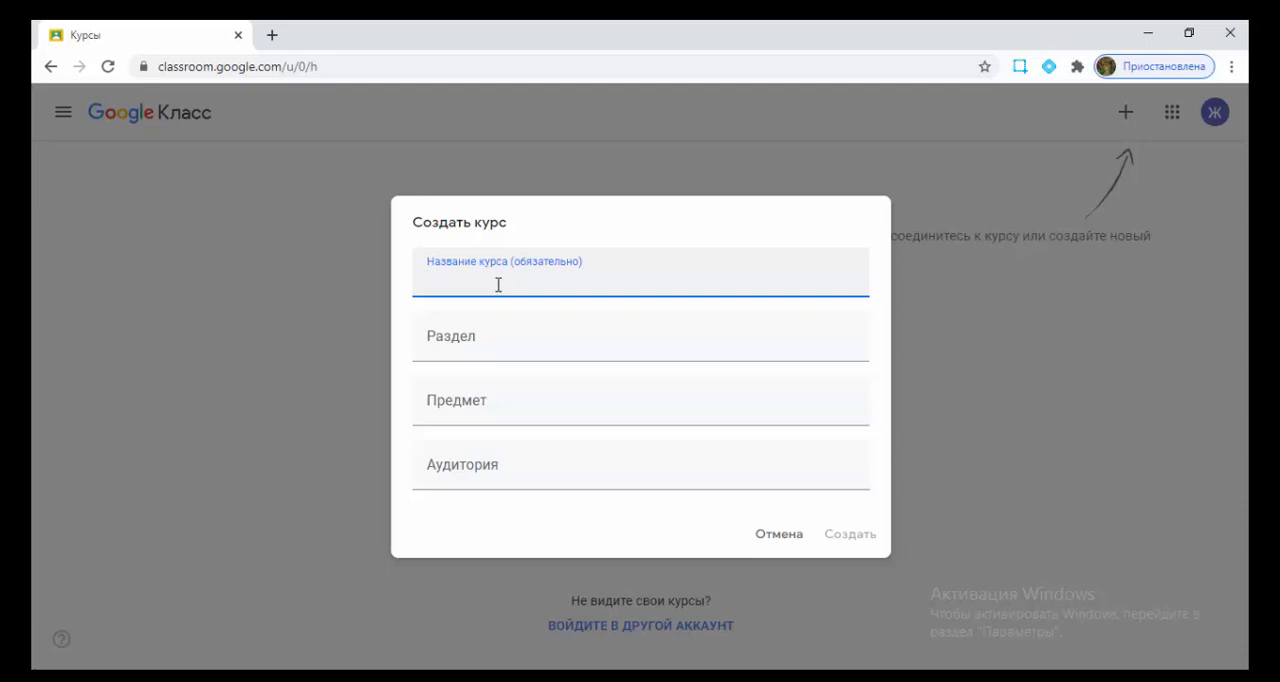
# - Name the new course "Sanarip-Pedagog"
pyautogui.write('Sanarip-Ped')
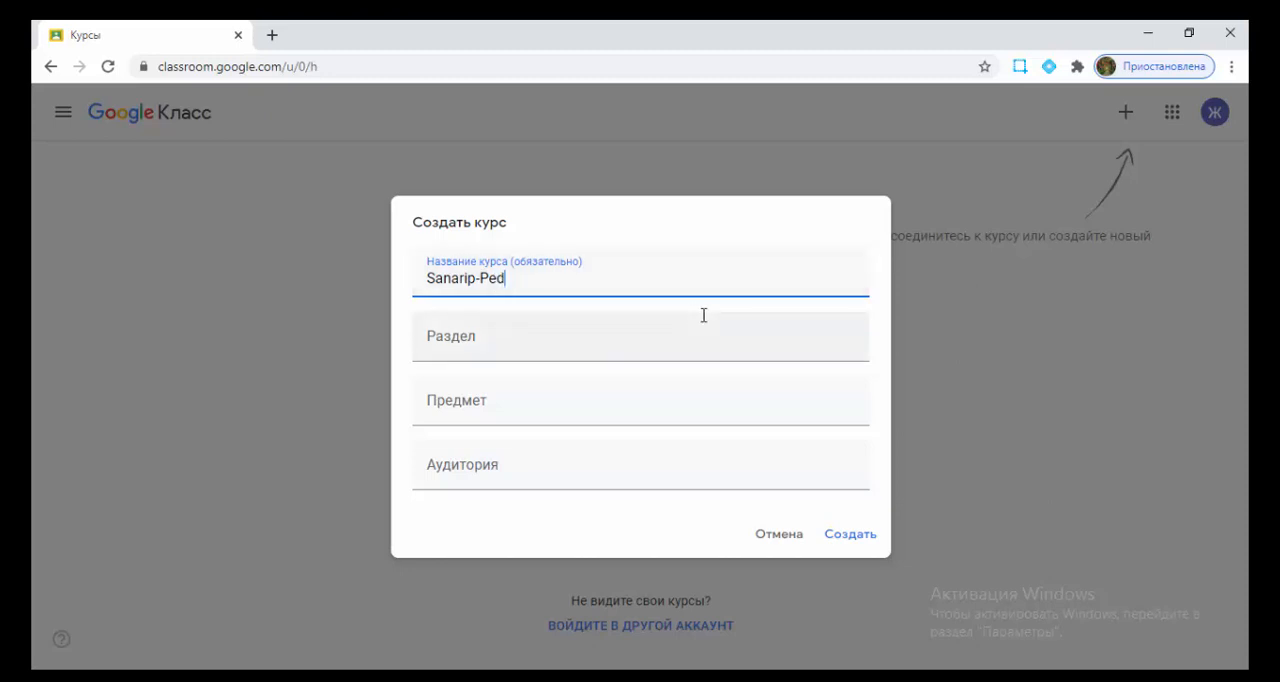
pyautogui.write('f')
pyautogui.write('a')
pyautogui.write('g')
pyautogui.write('og')
# - Set the course subject to "Онлайн курс"
pyautogui.click(552, 346)
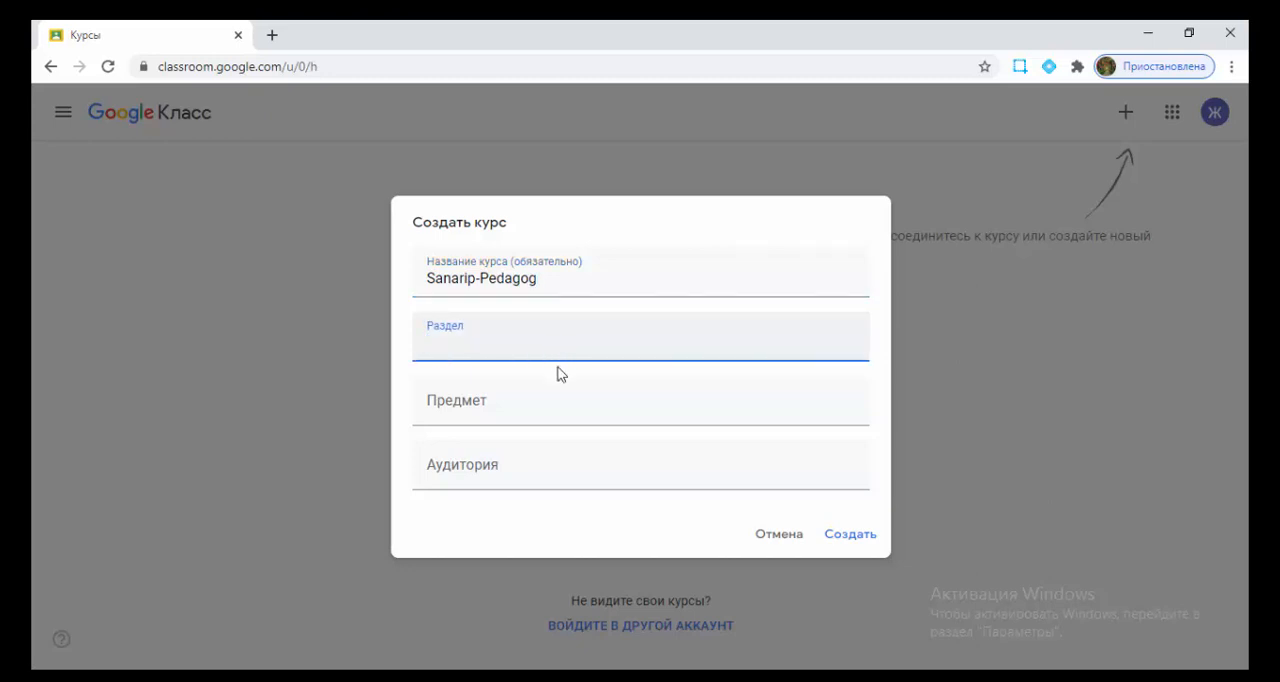
pyautogui.click(496, 400)
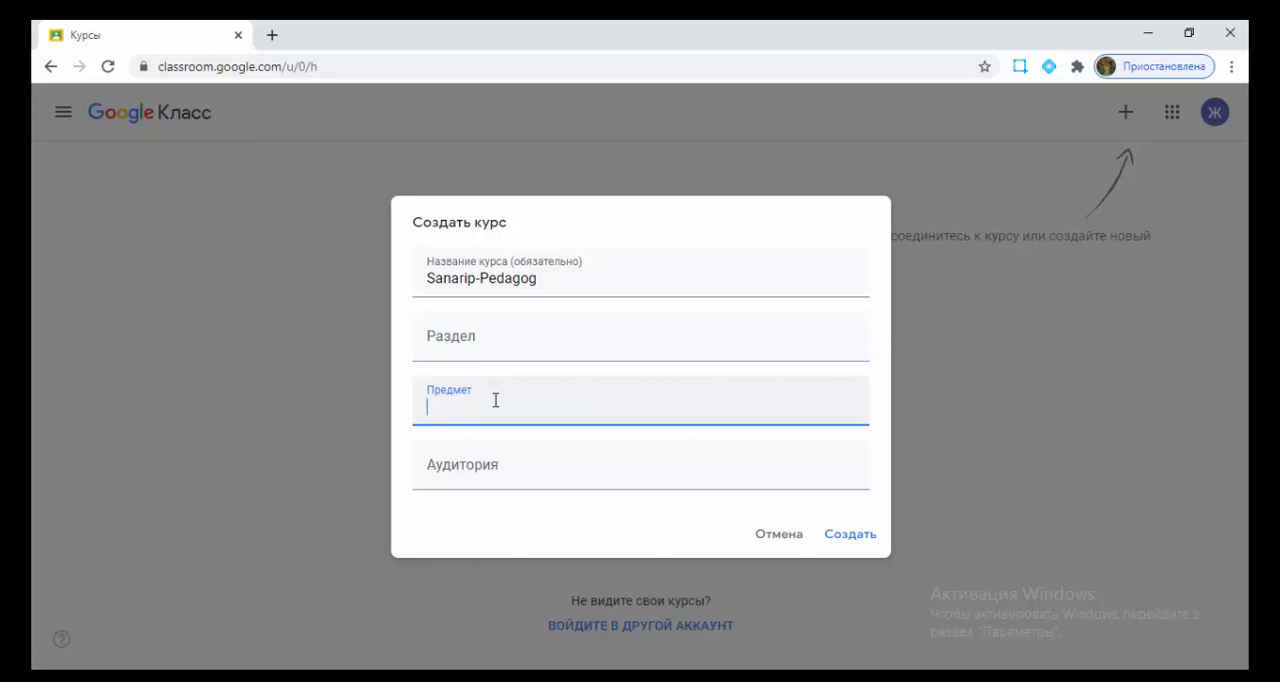
pyautogui.write('Jy')
pyautogui.write('Онла')
pyautogui.write('йн')
pyautogui.write(' курс')
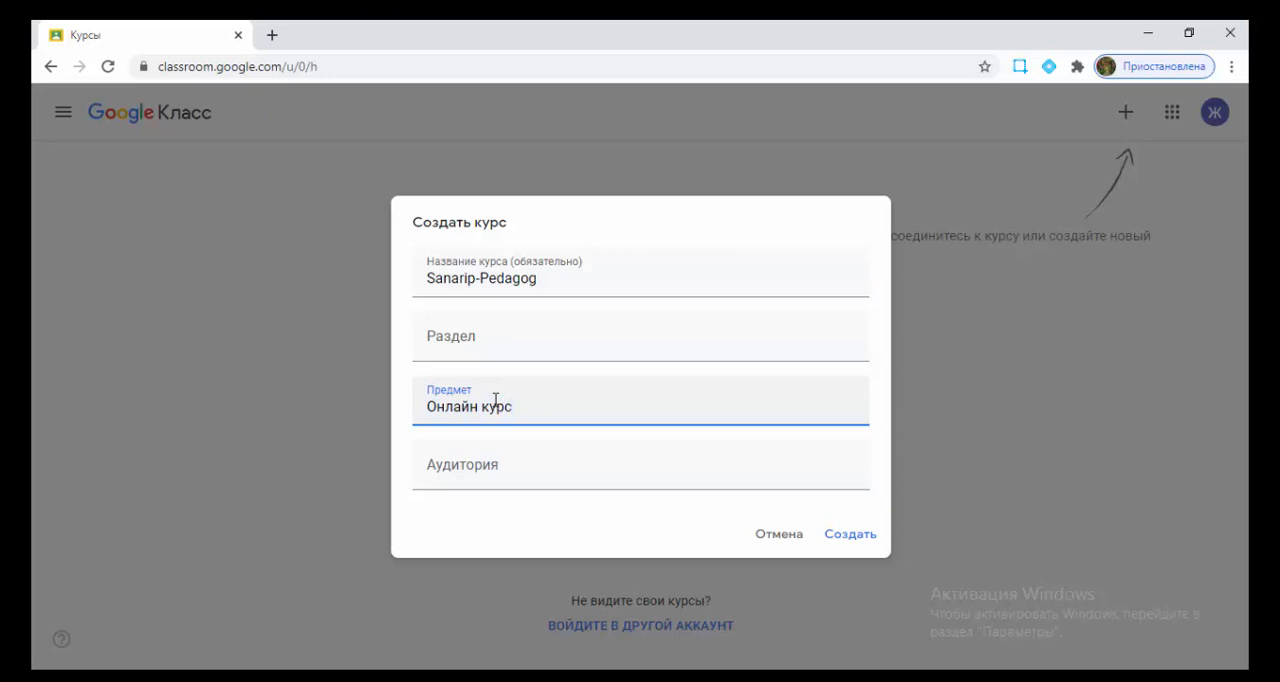
# - Set the section to "SP-08-20", create the course with no room specified, and dismiss the what's-new notice
pyautogui.click(437, 465)
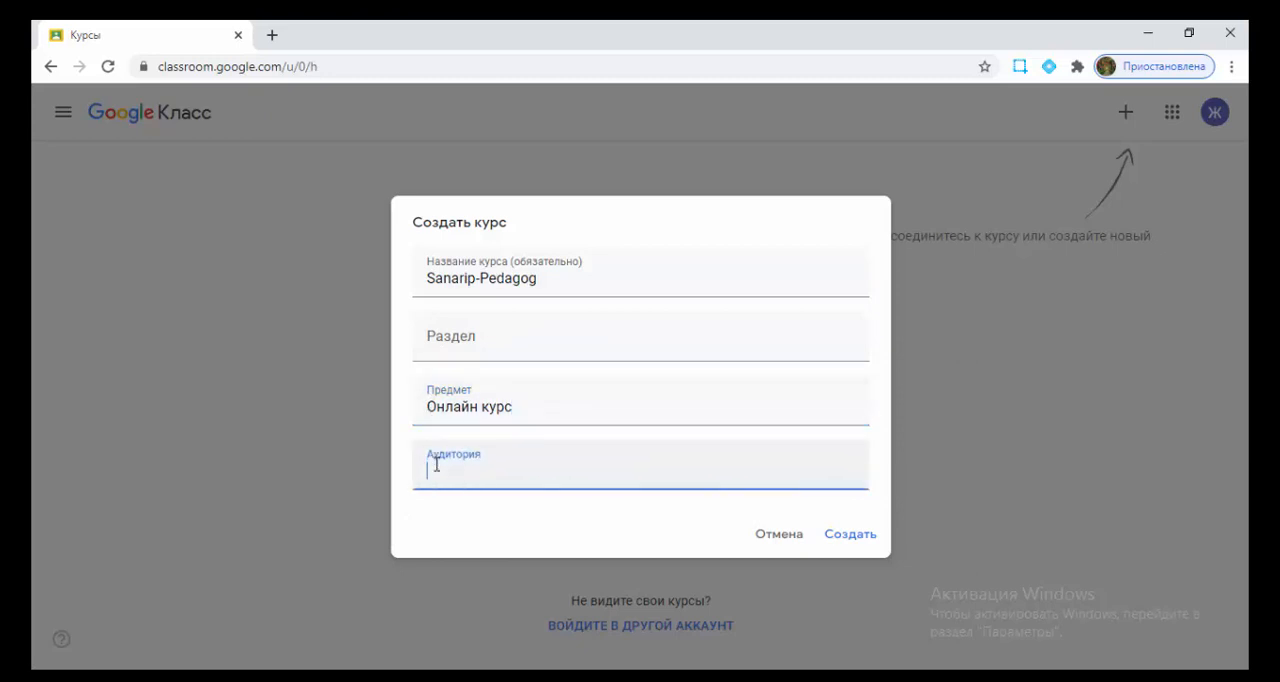
pyautogui.click(438, 341)
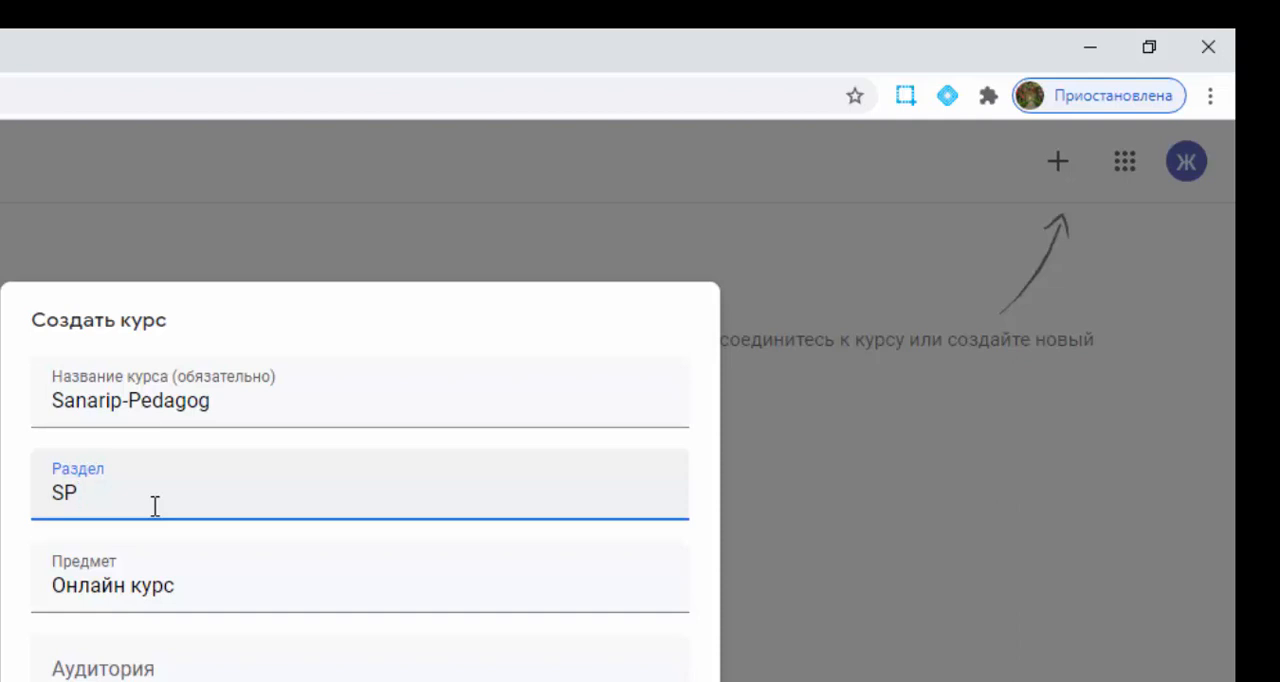
pyautogui.write('08-20')
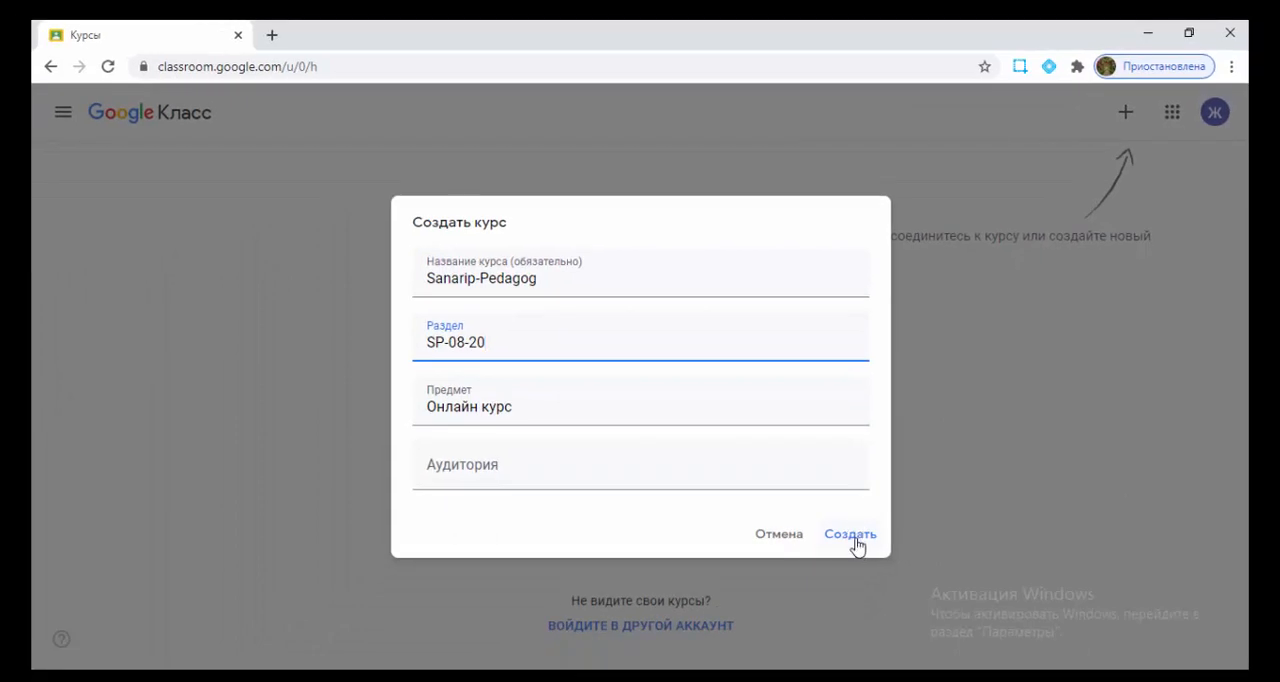
pyautogui.click(855, 538)
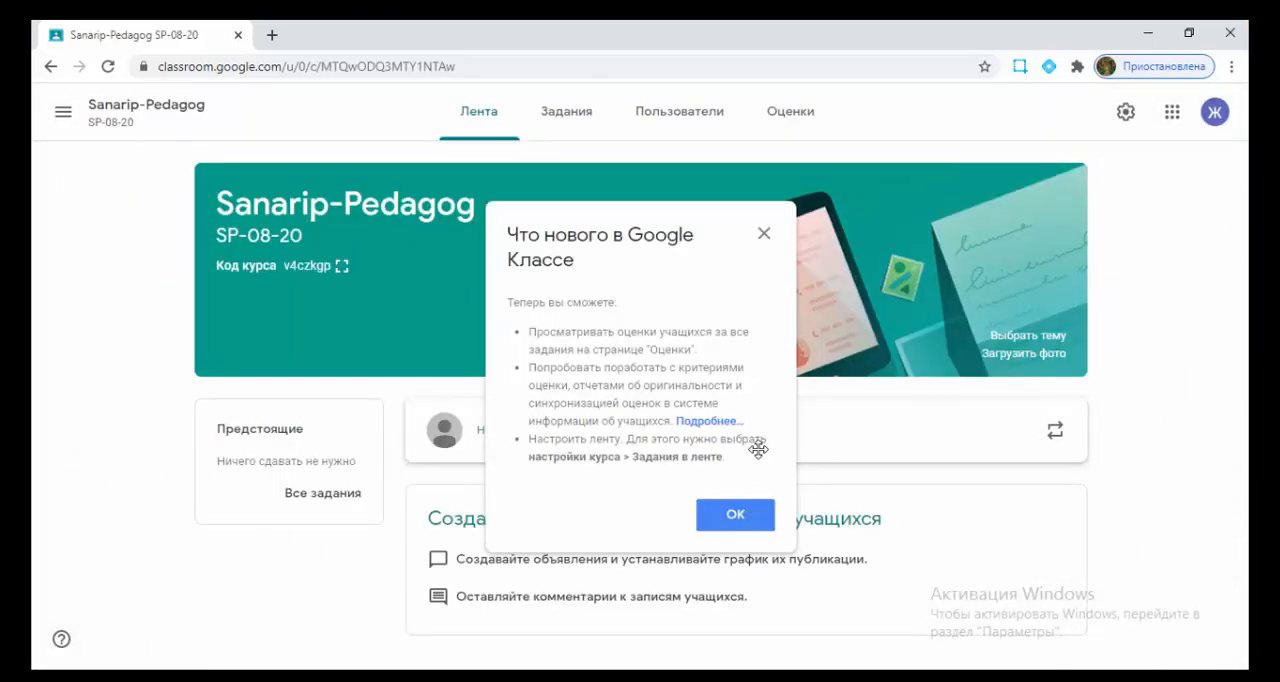
pyautogui.click(727, 526)
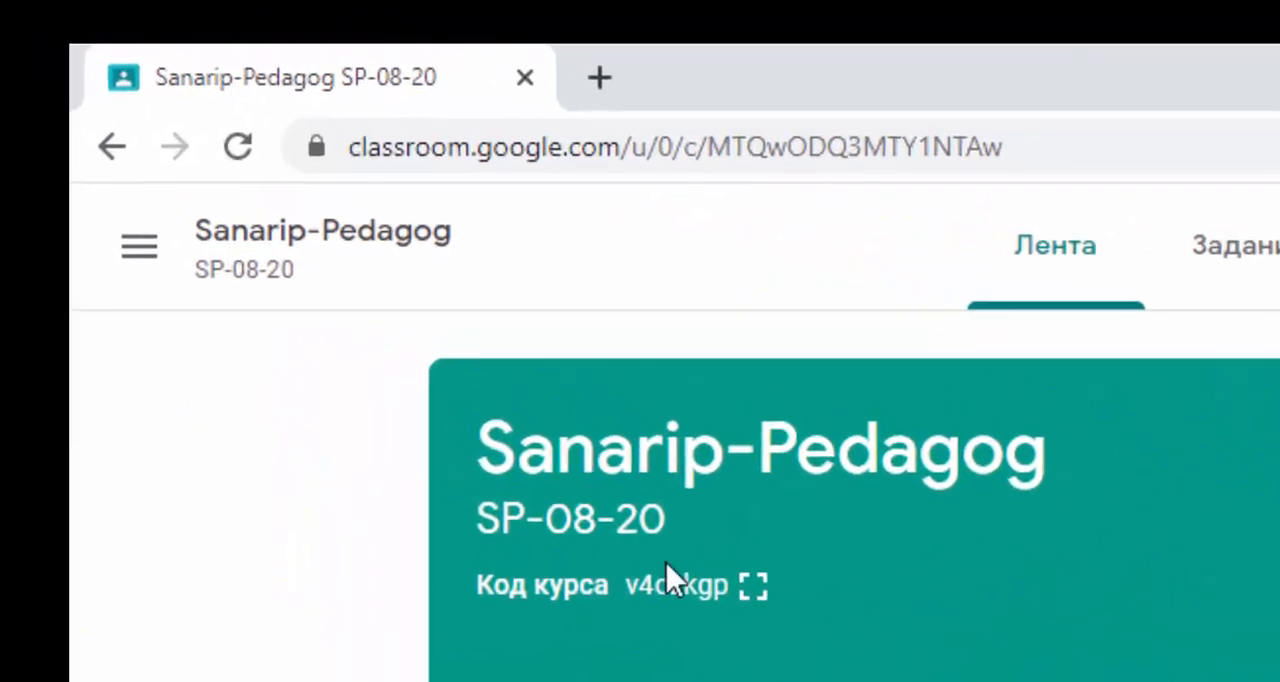
# - Display the course code enlarged and close the enlarged view
pyautogui.click(752, 588)
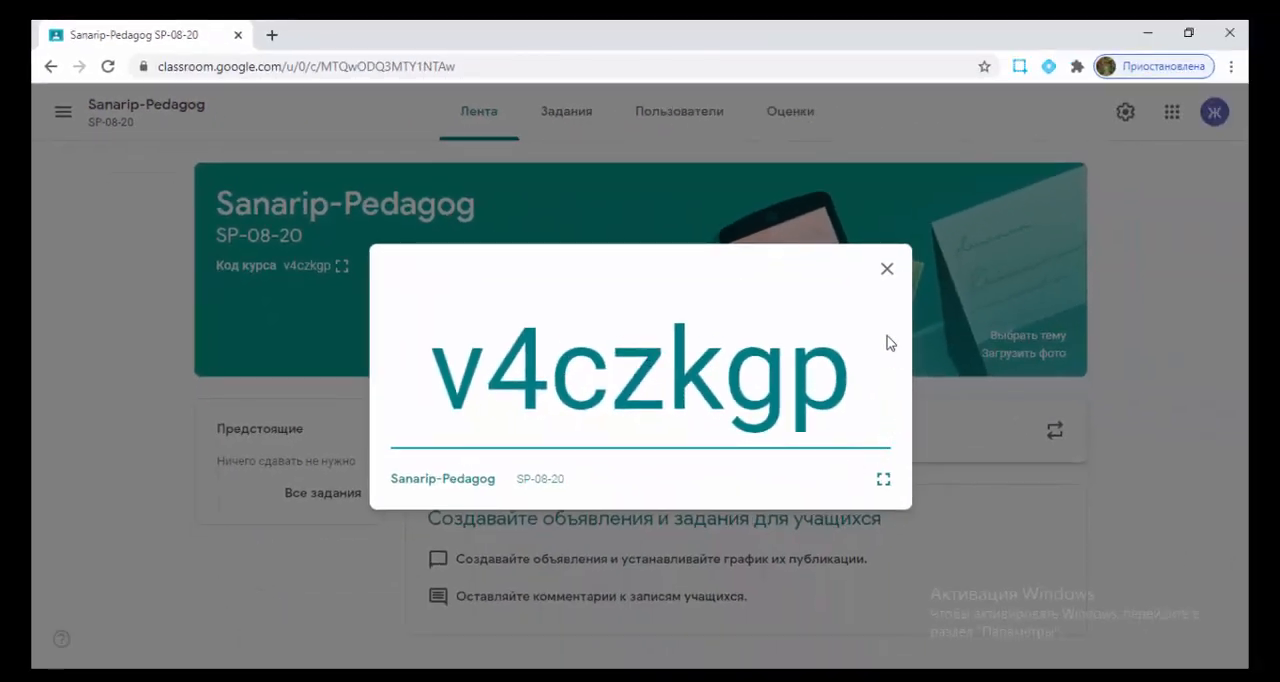
pyautogui.click(886, 269)
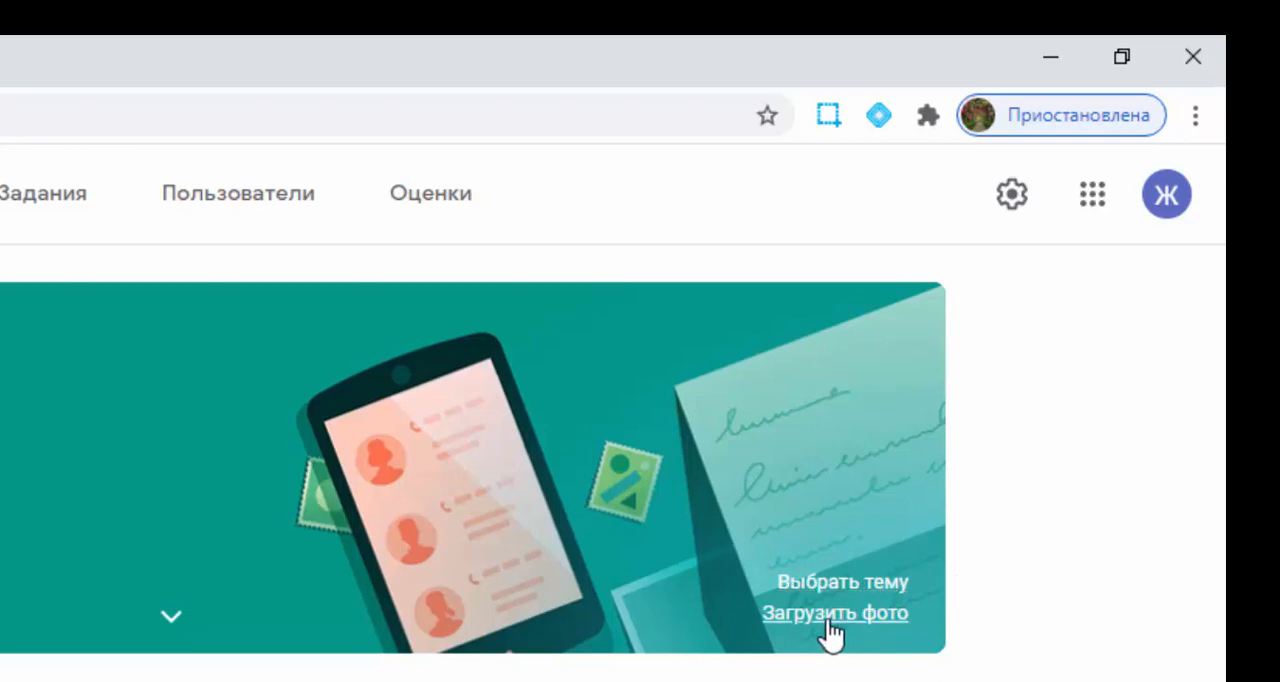
# - Change the course header theme to the General gallery's blue image with the yellow book and earphones
pyautogui.click(827, 586)
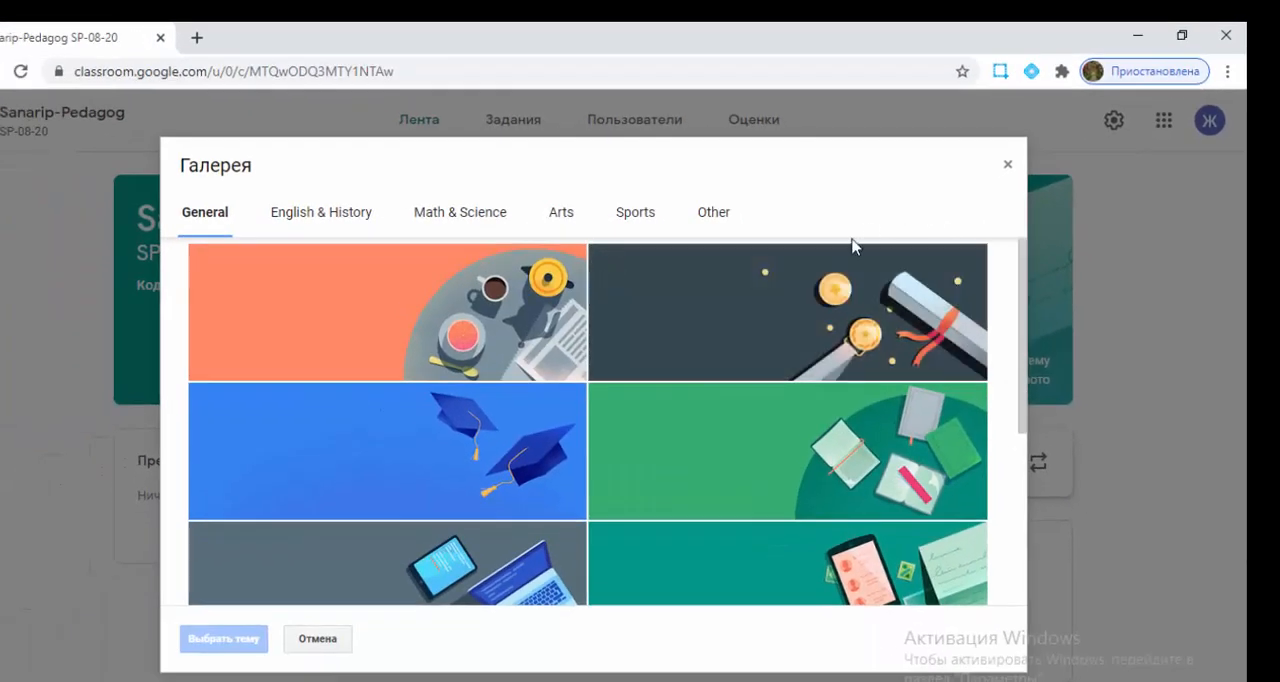
pyautogui.scroll(-4, 747, 457)
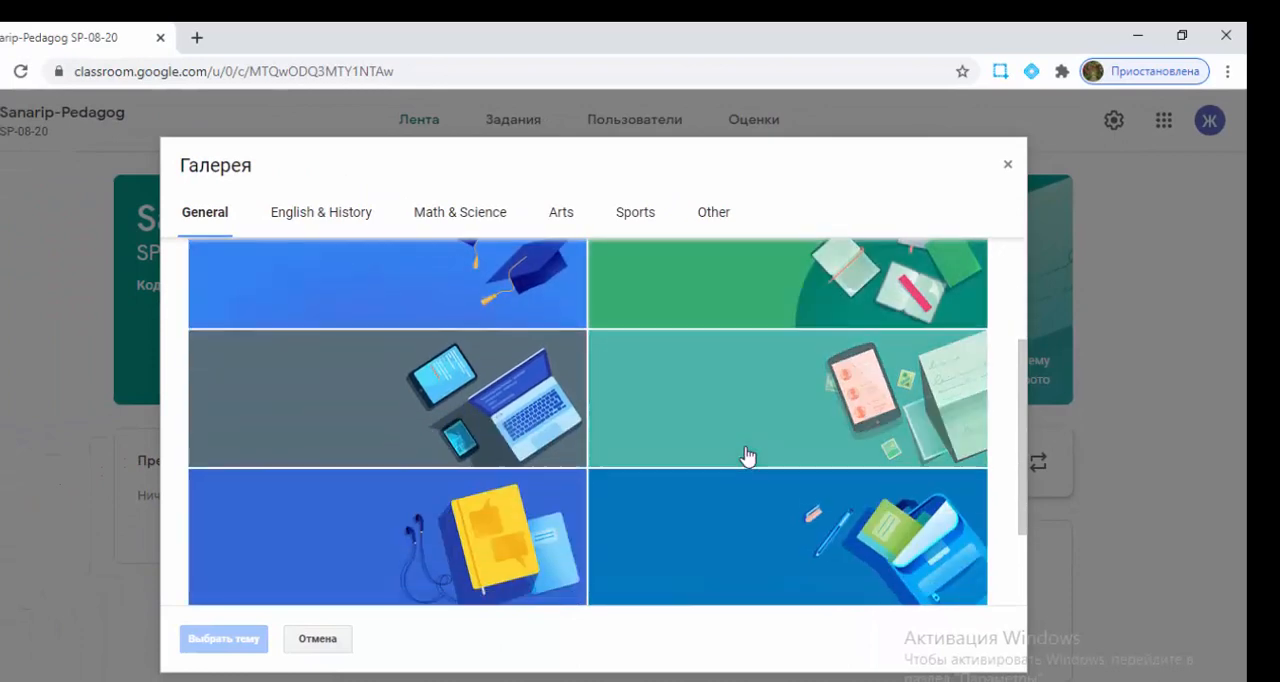
pyautogui.scroll(3, 747, 457)
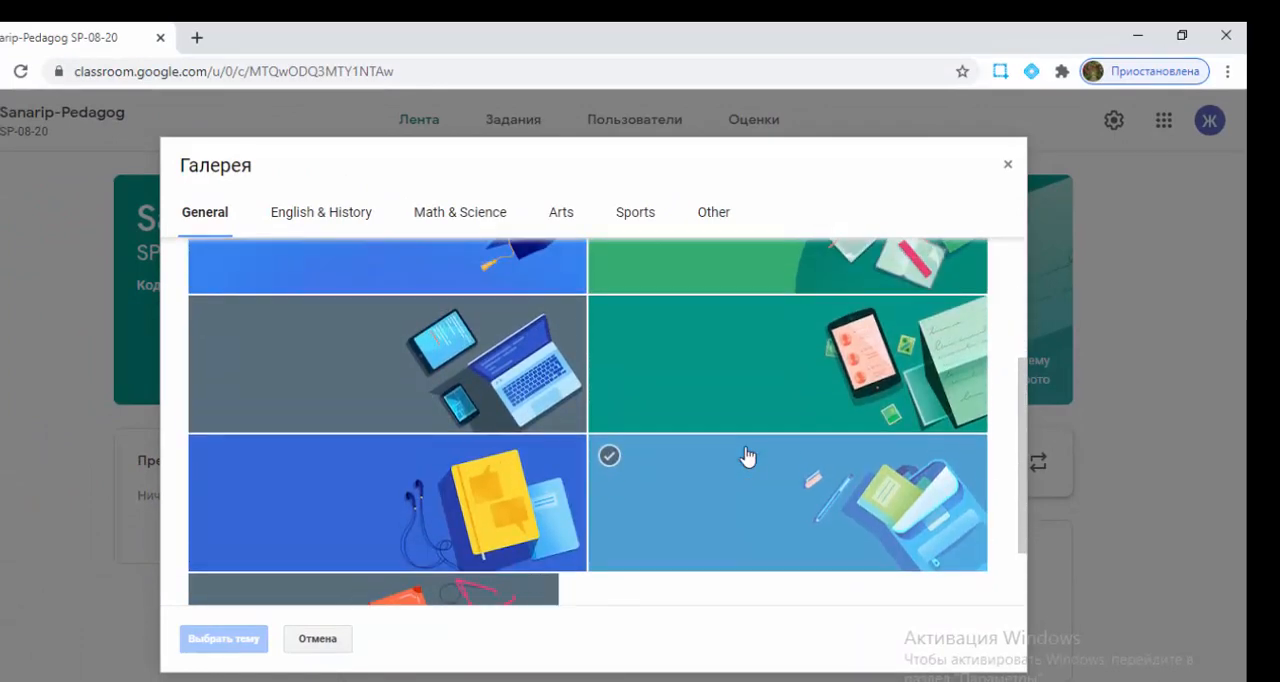
pyautogui.scroll(-3, 747, 457)
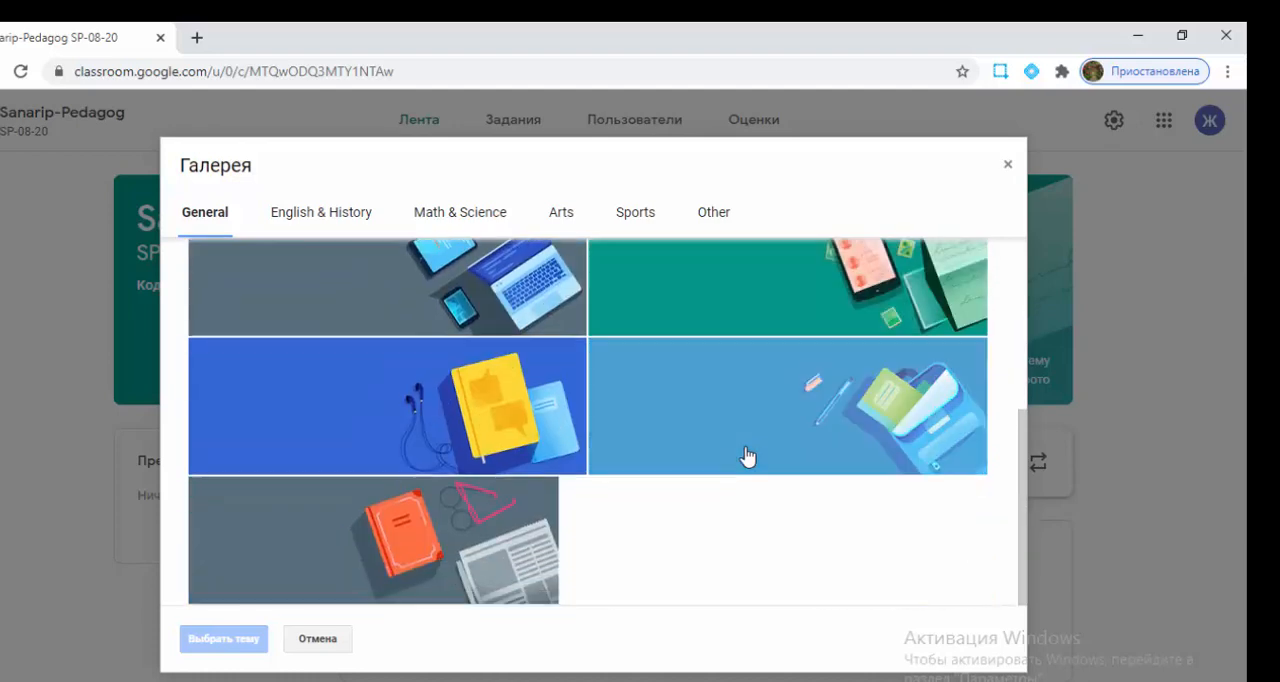
pyautogui.scroll(1, 747, 457)
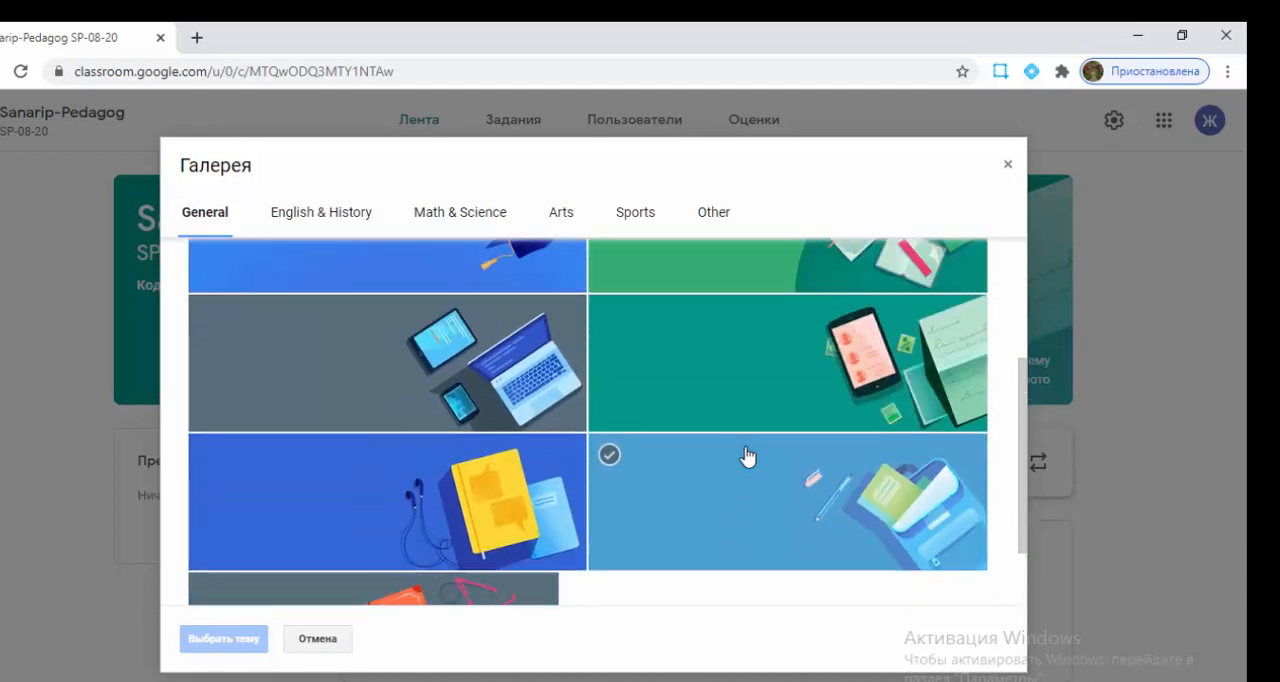
pyautogui.scroll(3, 747, 457)
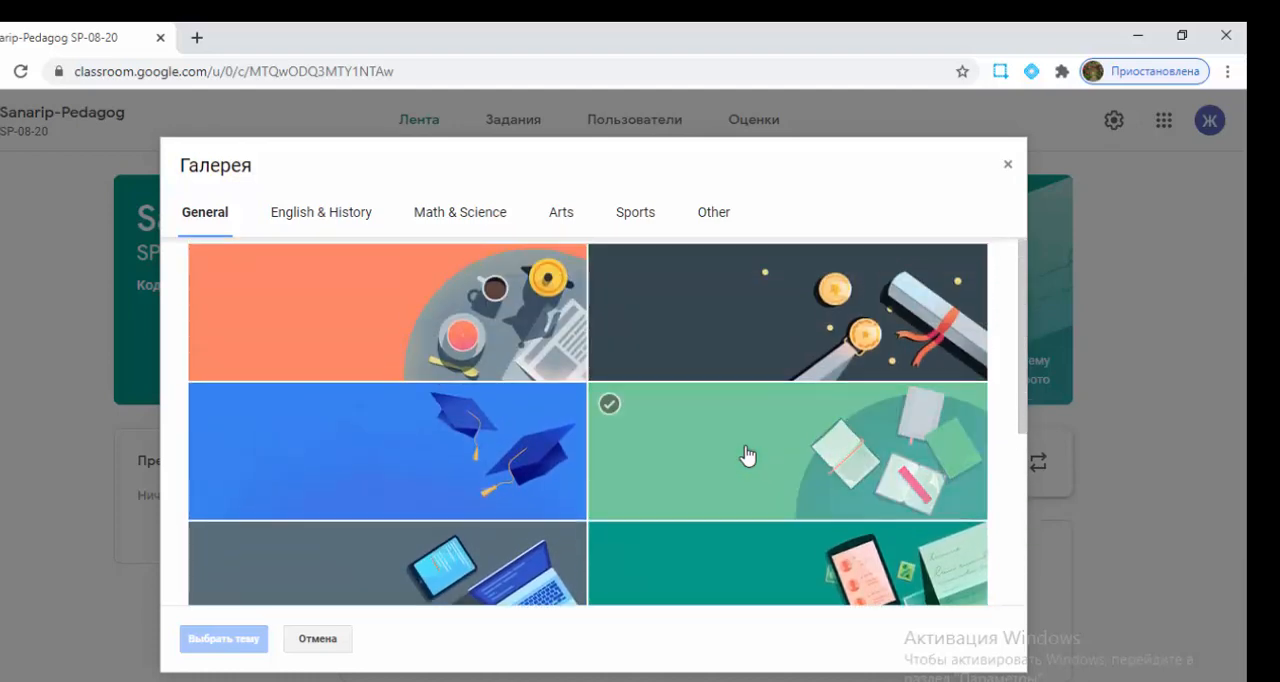
pyautogui.scroll(-3, 747, 457)
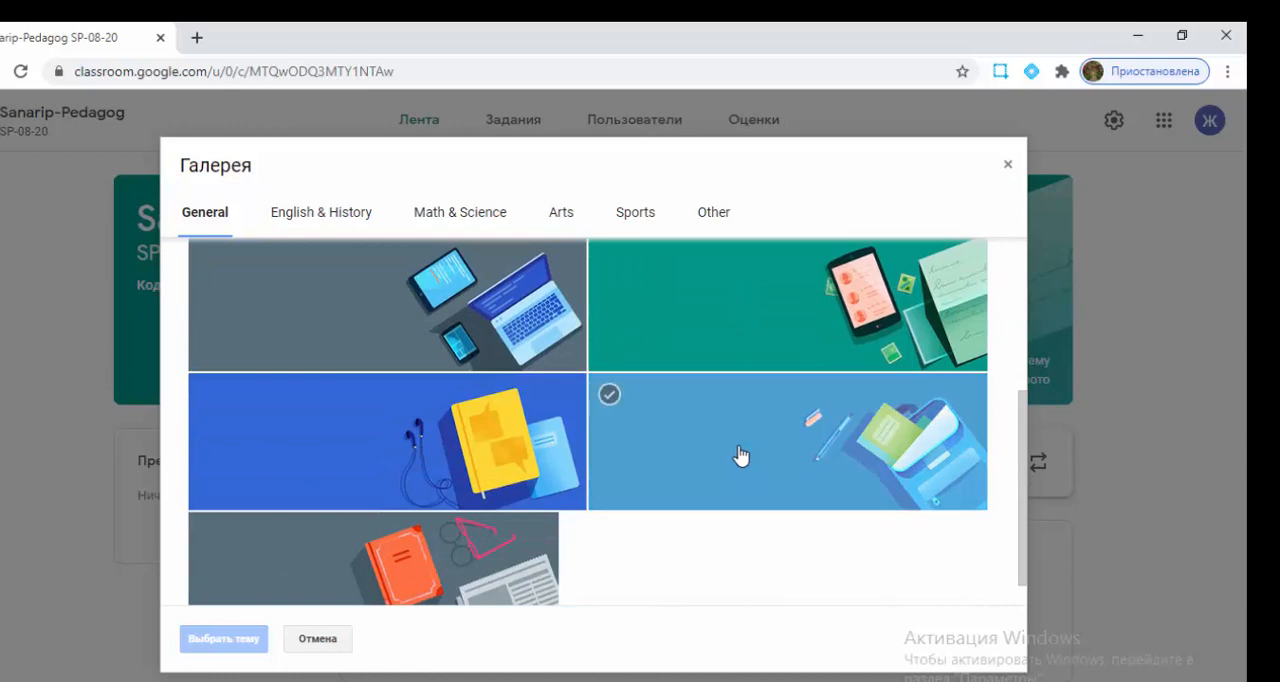
pyautogui.click(365, 456)
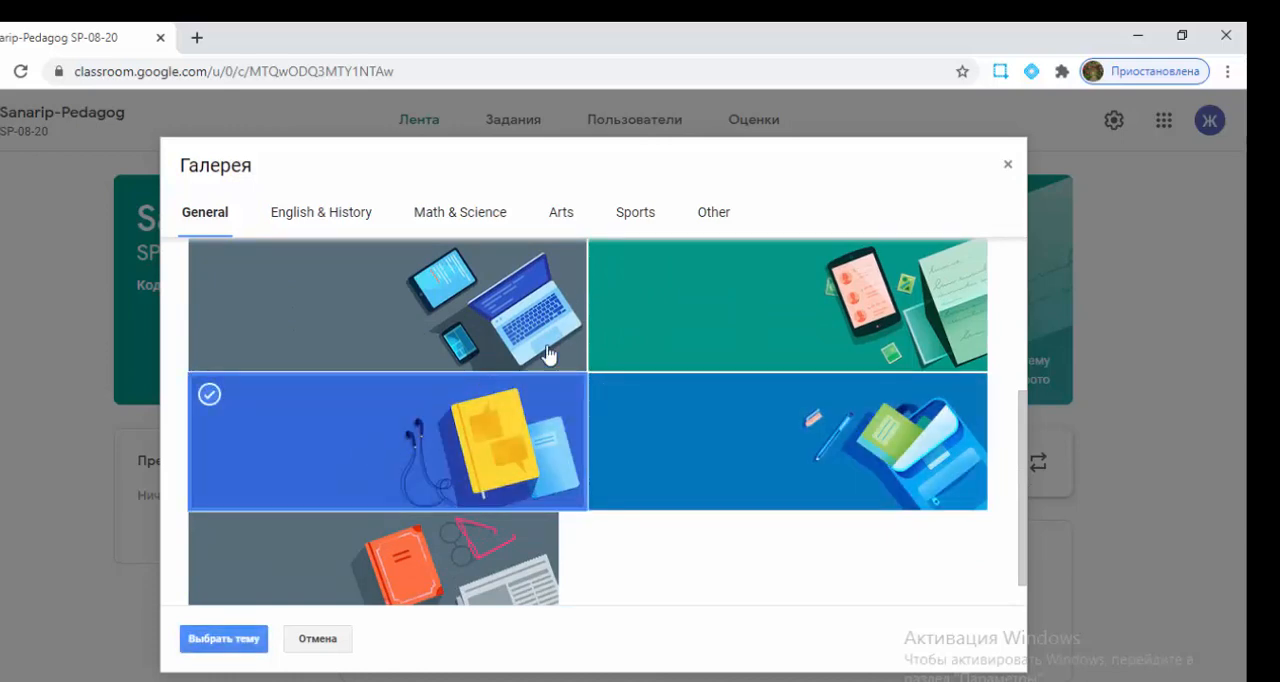
pyautogui.click(224, 639)
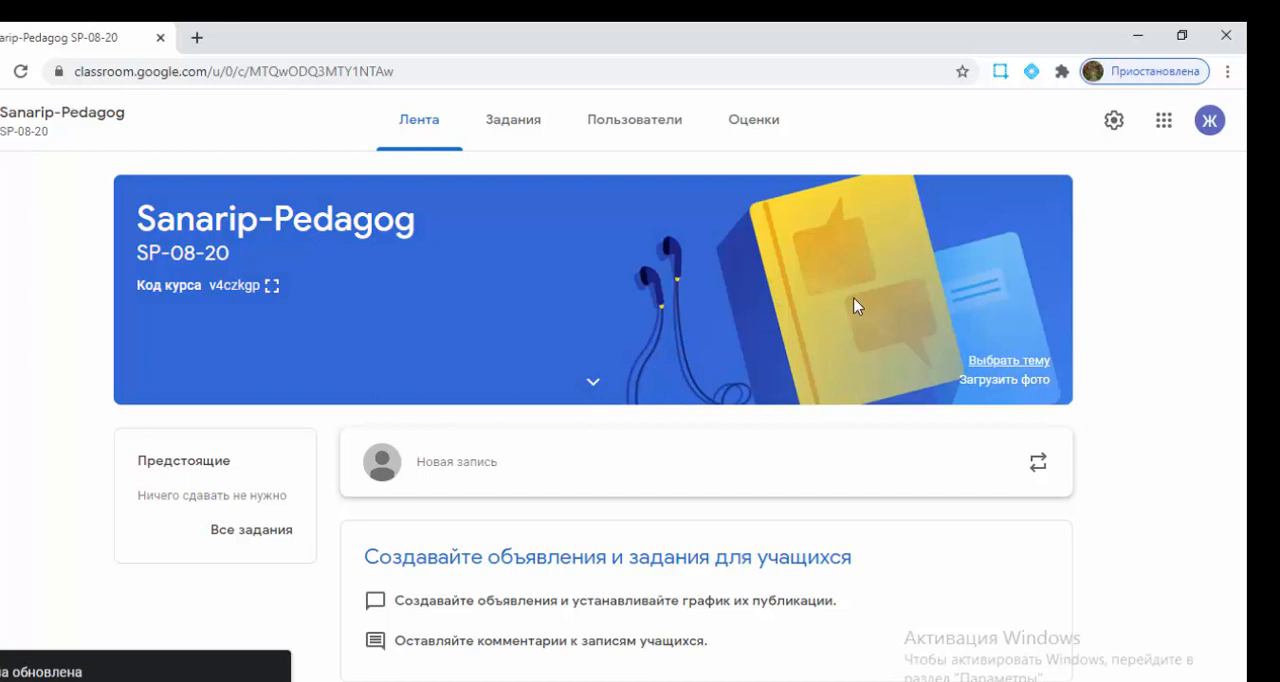
# - View the header photo upload window and the main navigation menu, closing each without choosing anything
pyautogui.click(1008, 384)
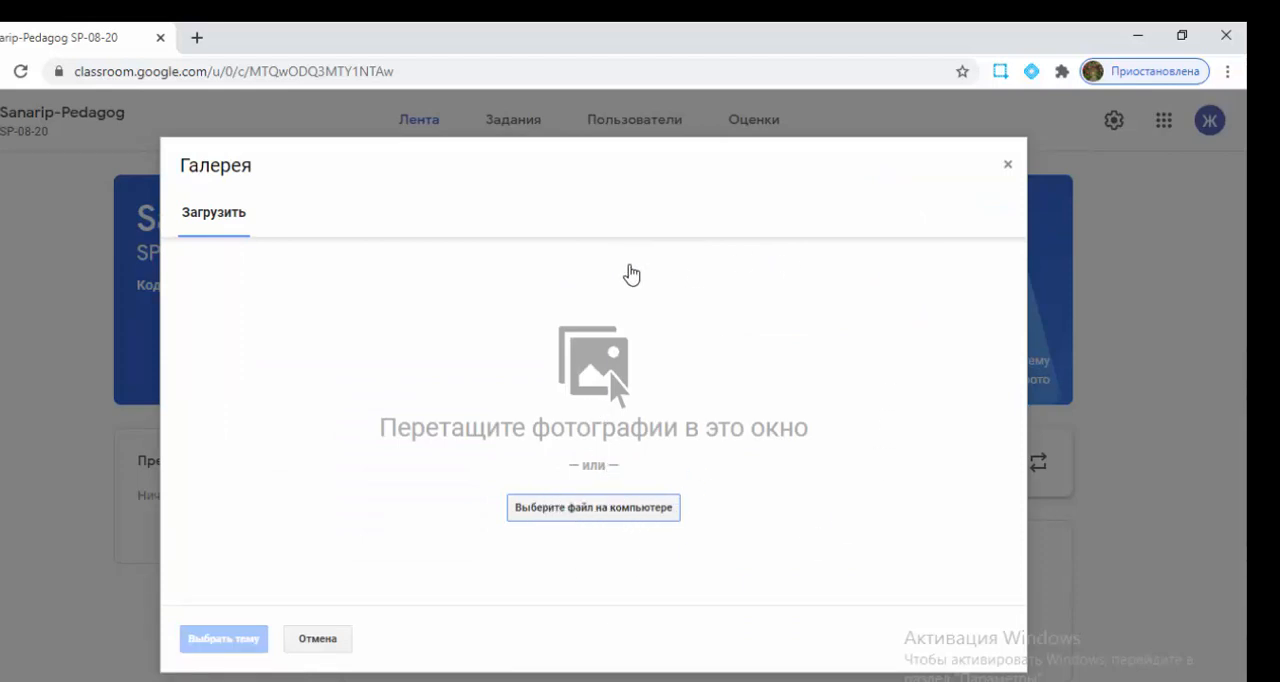
pyautogui.click(1007, 166)
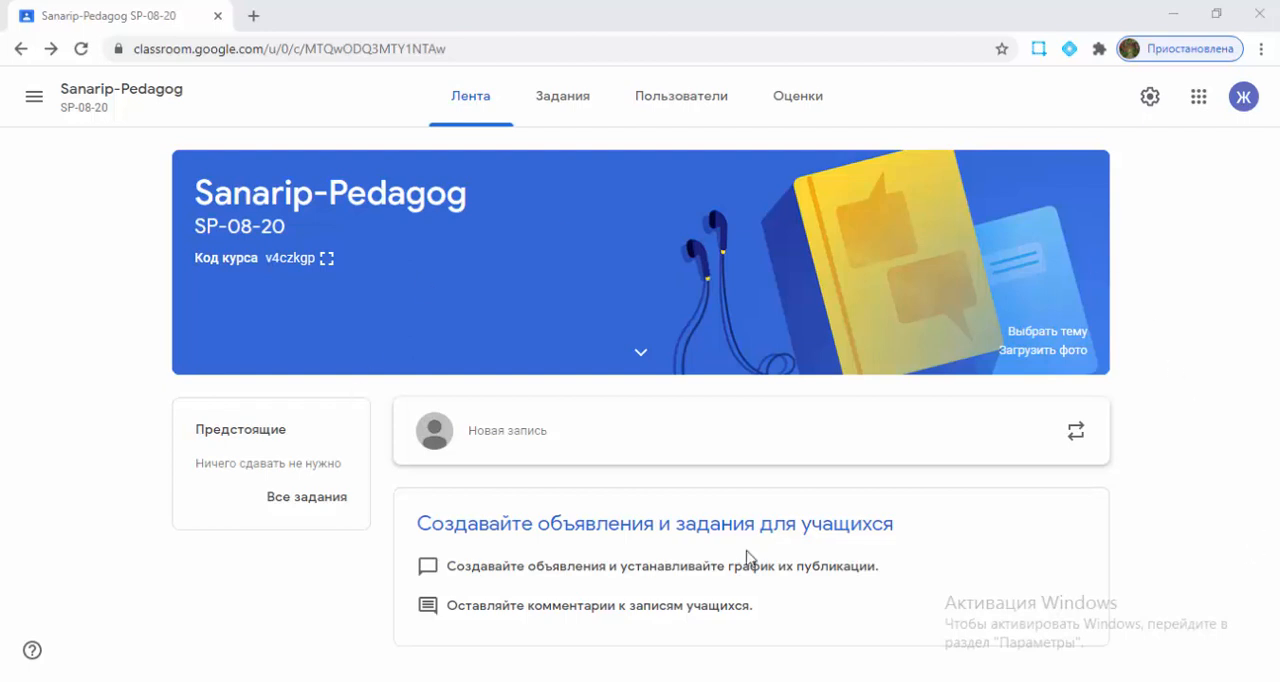
pyautogui.click(35, 102)
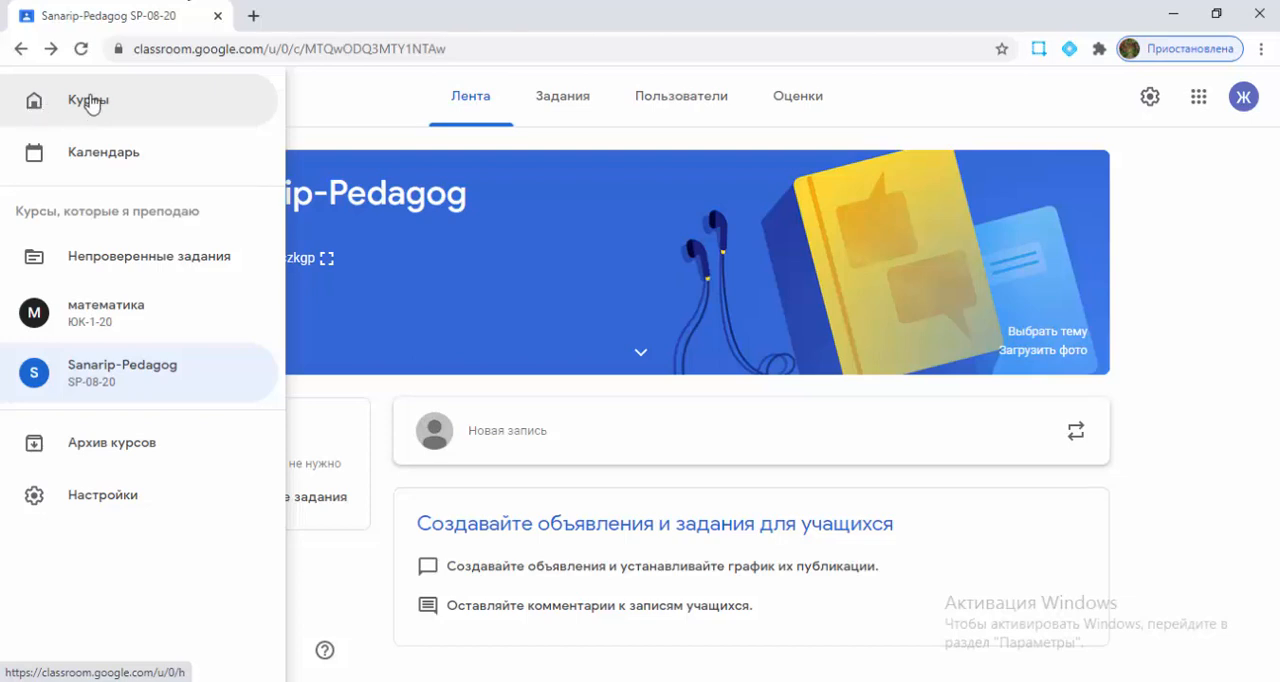
pyautogui.click(323, 104)
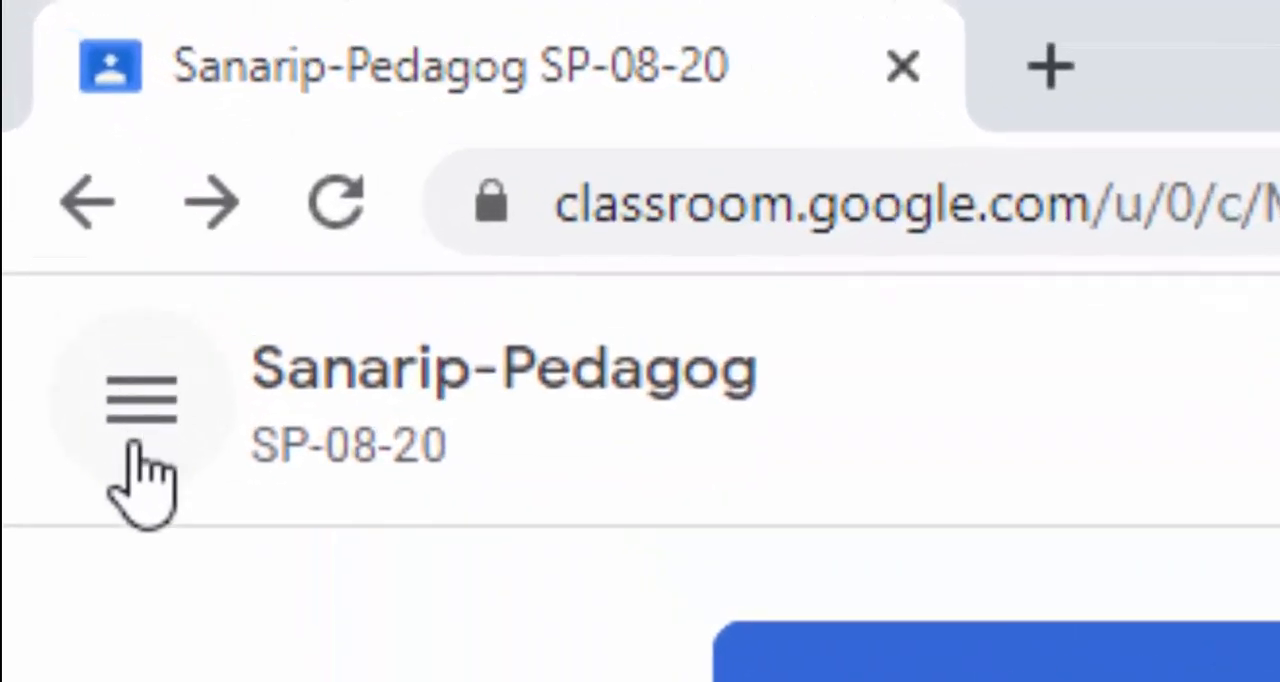
# - Go to the course list and start creating another course, acknowledging that Classroom is not being used at an educational institution
pyautogui.click(138, 432)
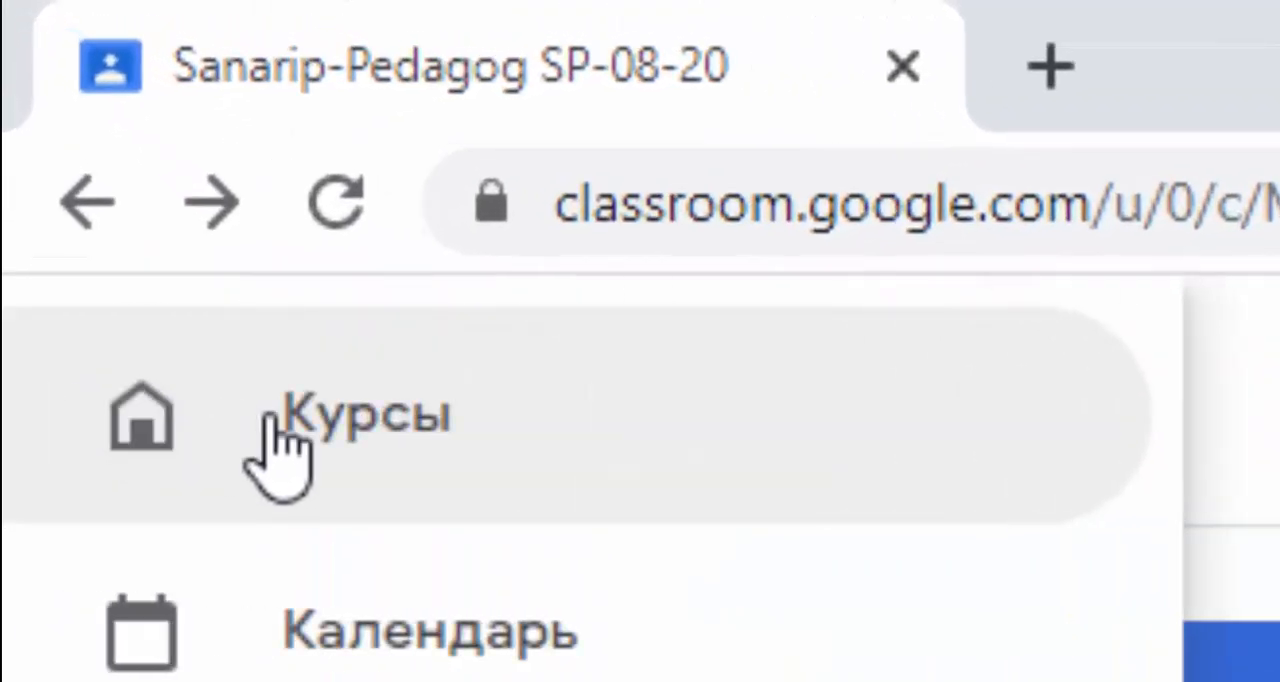
pyautogui.click(275, 318)
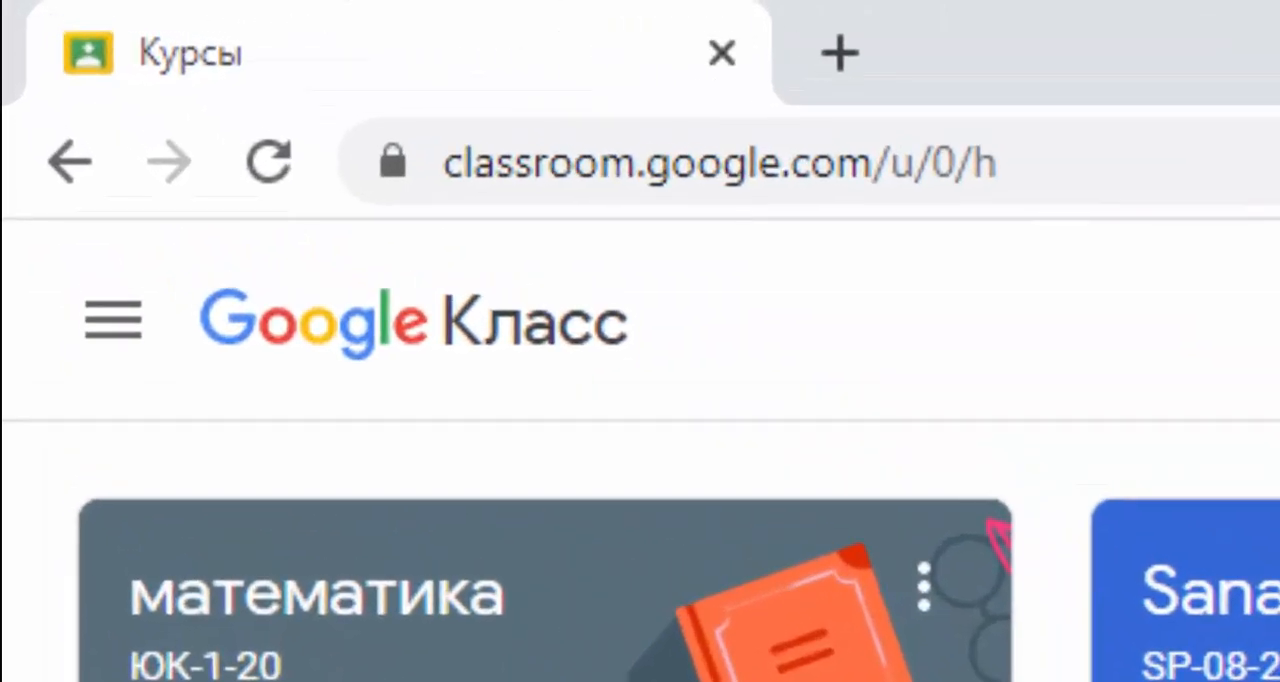
pyautogui.click(852, 322)
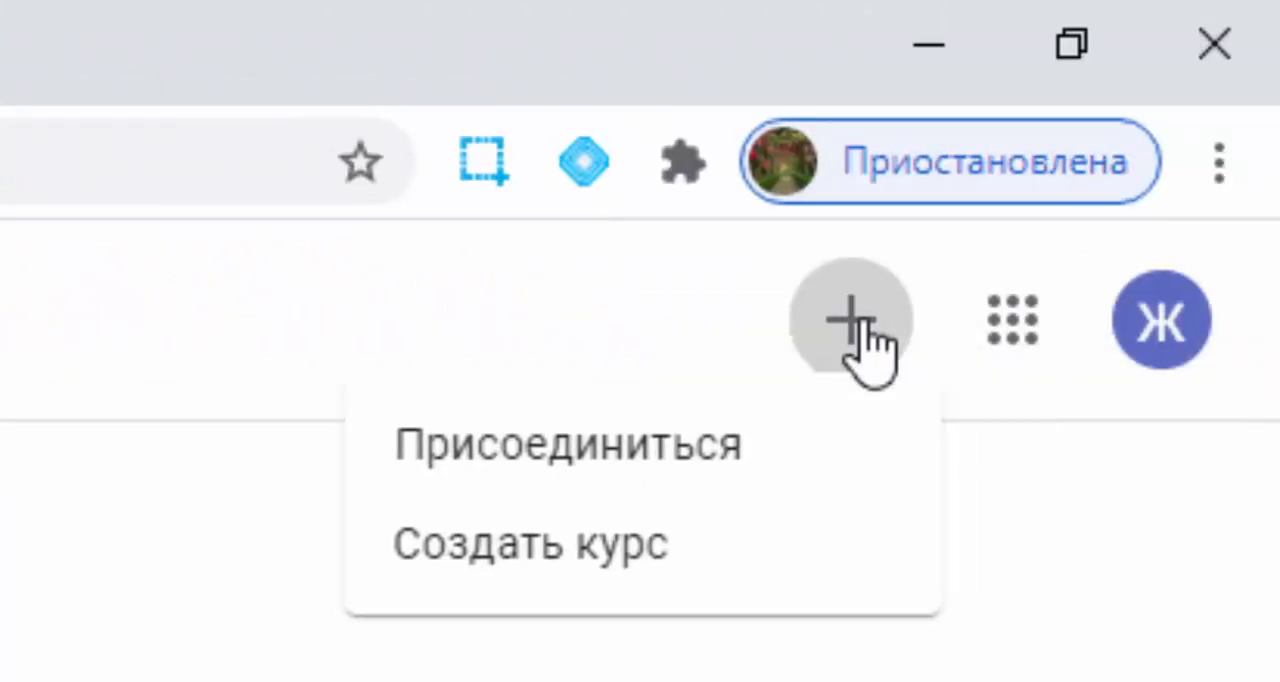
pyautogui.click(575, 578)
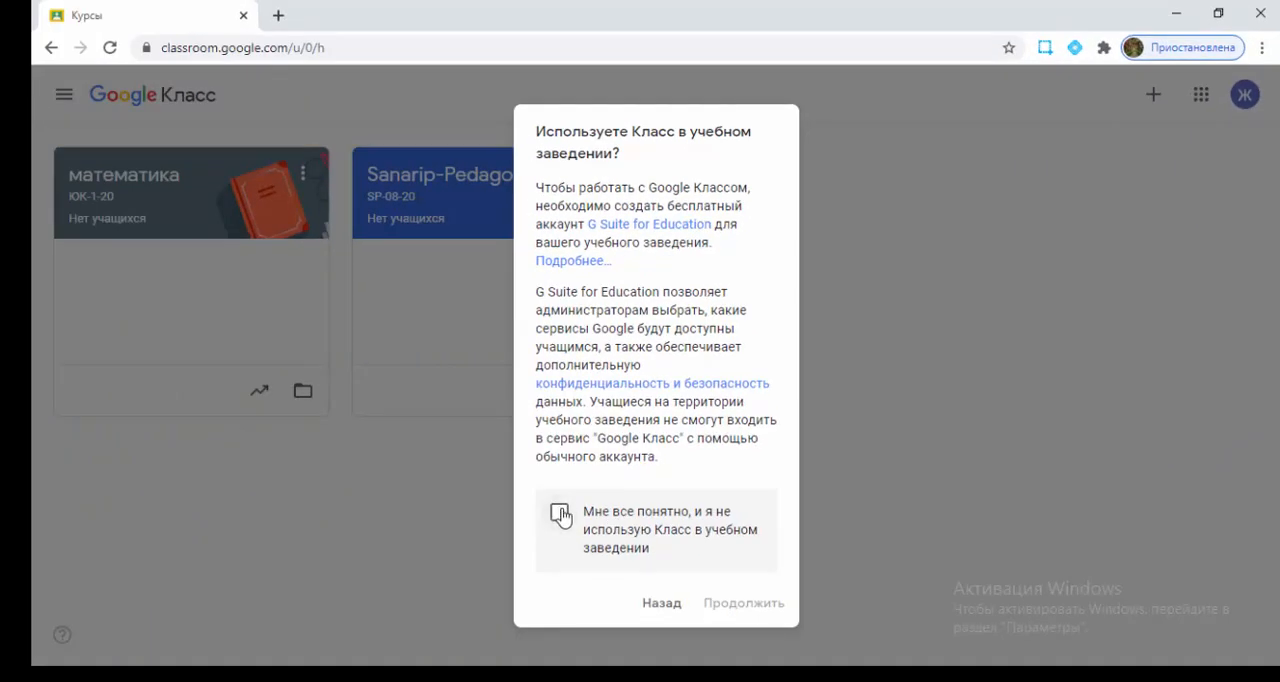
pyautogui.click(559, 512)
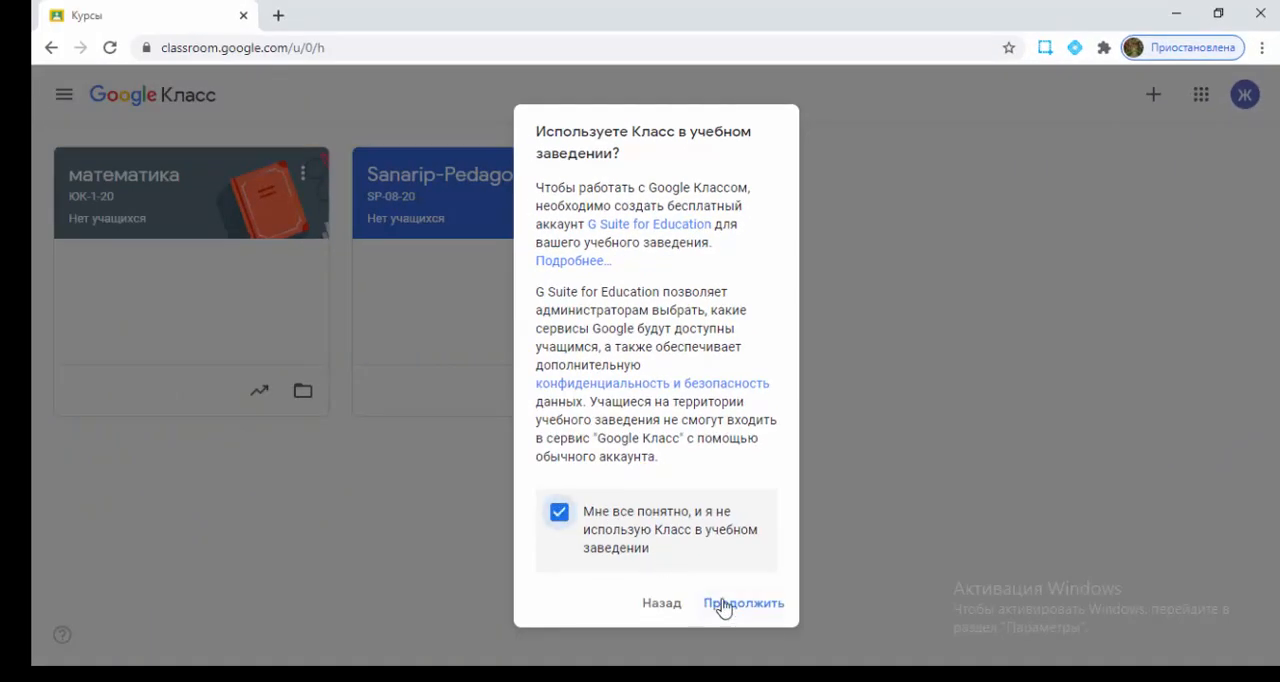
pyautogui.click(740, 608)
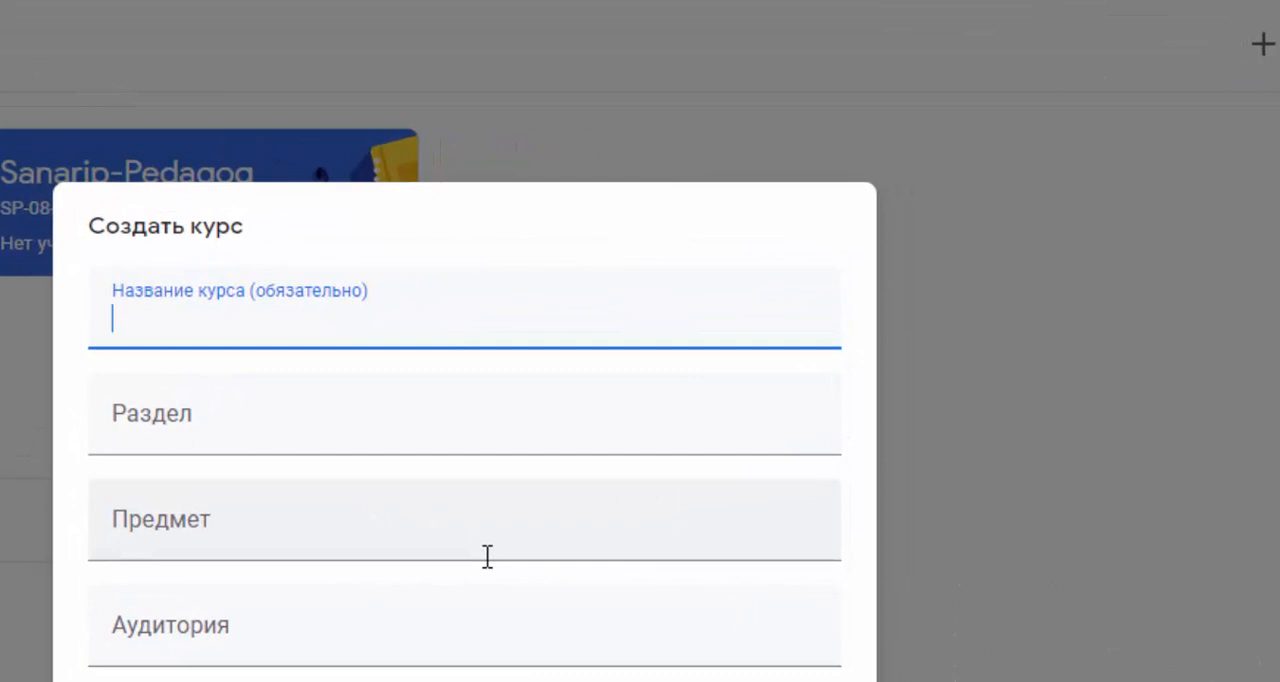
# - Name the new course "Математика", set its section to "ЮК-1-20", and create it with no subject or room
pyautogui.write('Матем')
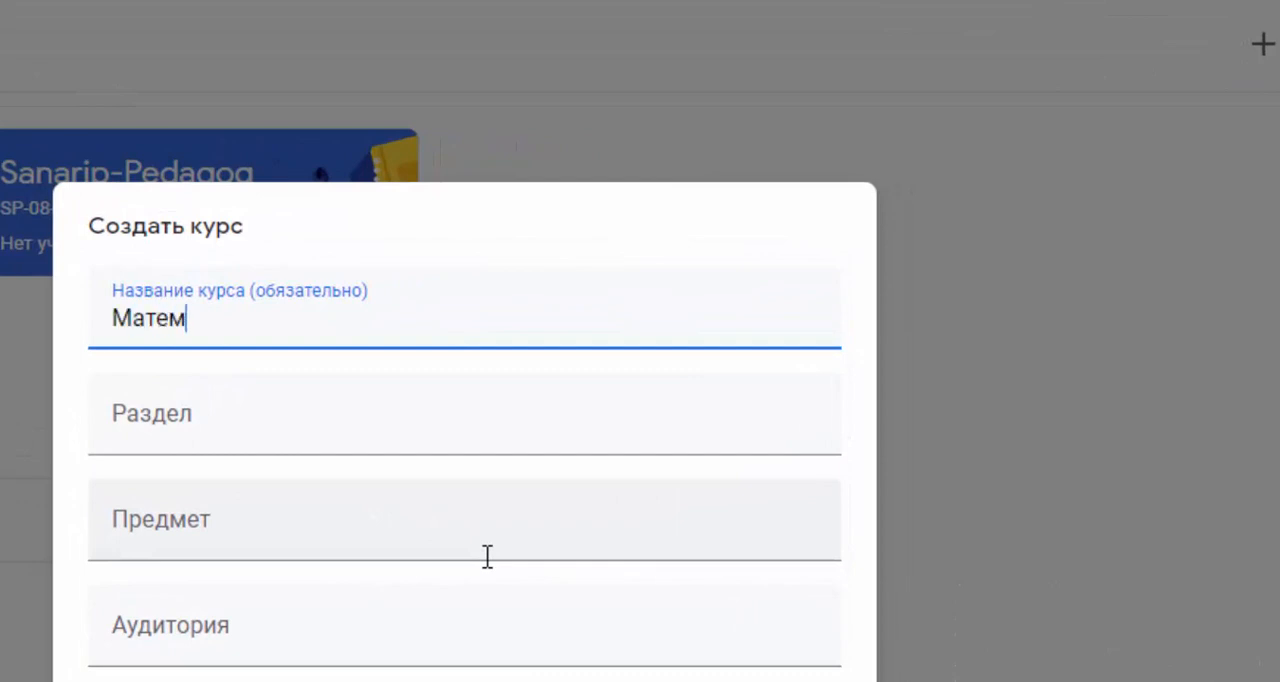
pyautogui.write('атика')
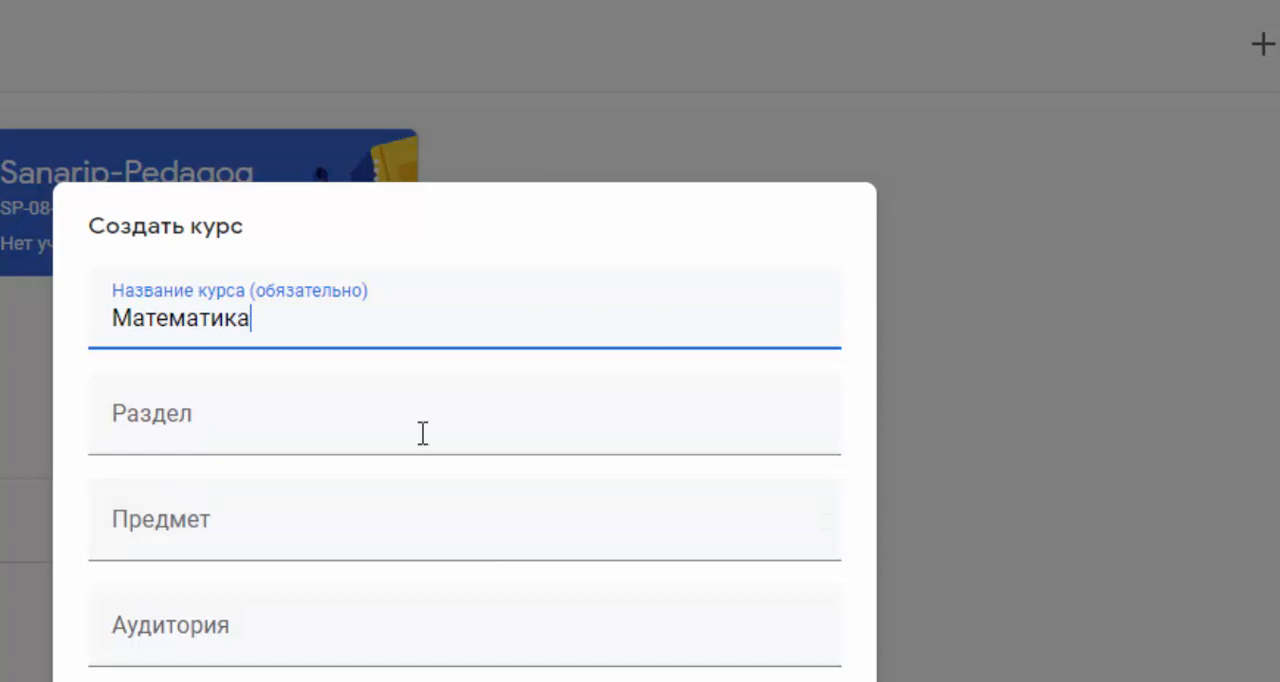
pyautogui.click(191, 423)
pyautogui.write('Ю')
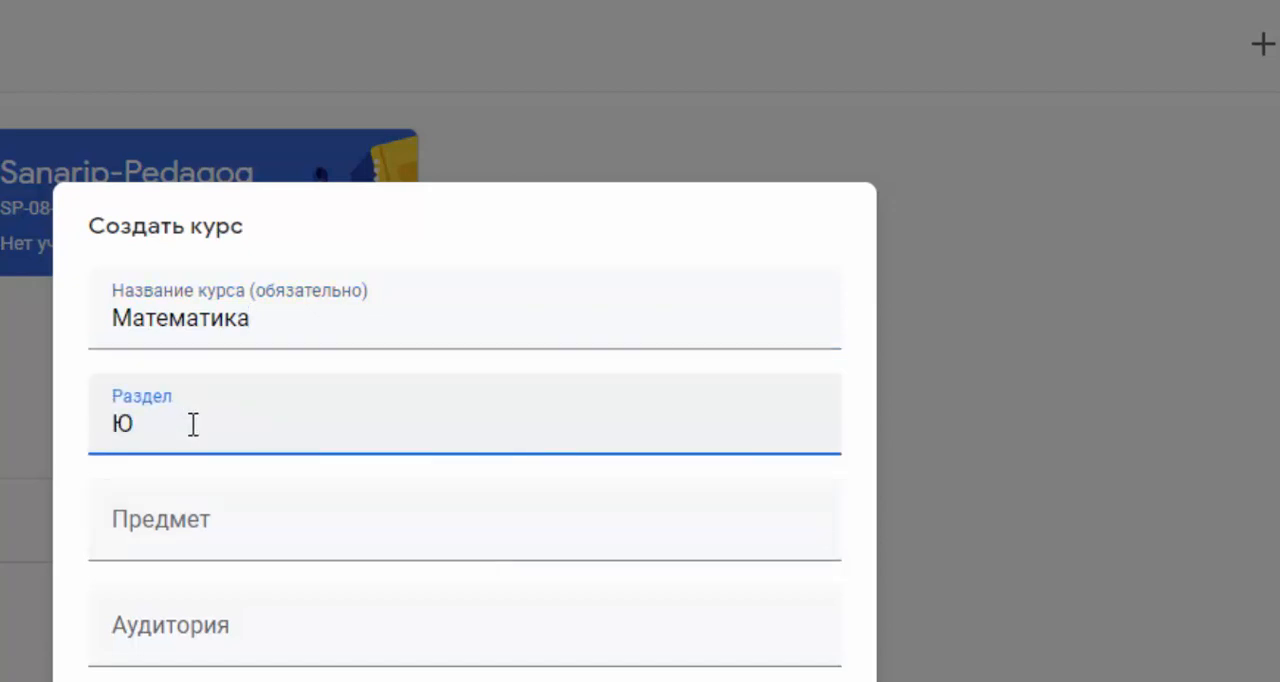
pyautogui.write('К-1-20')
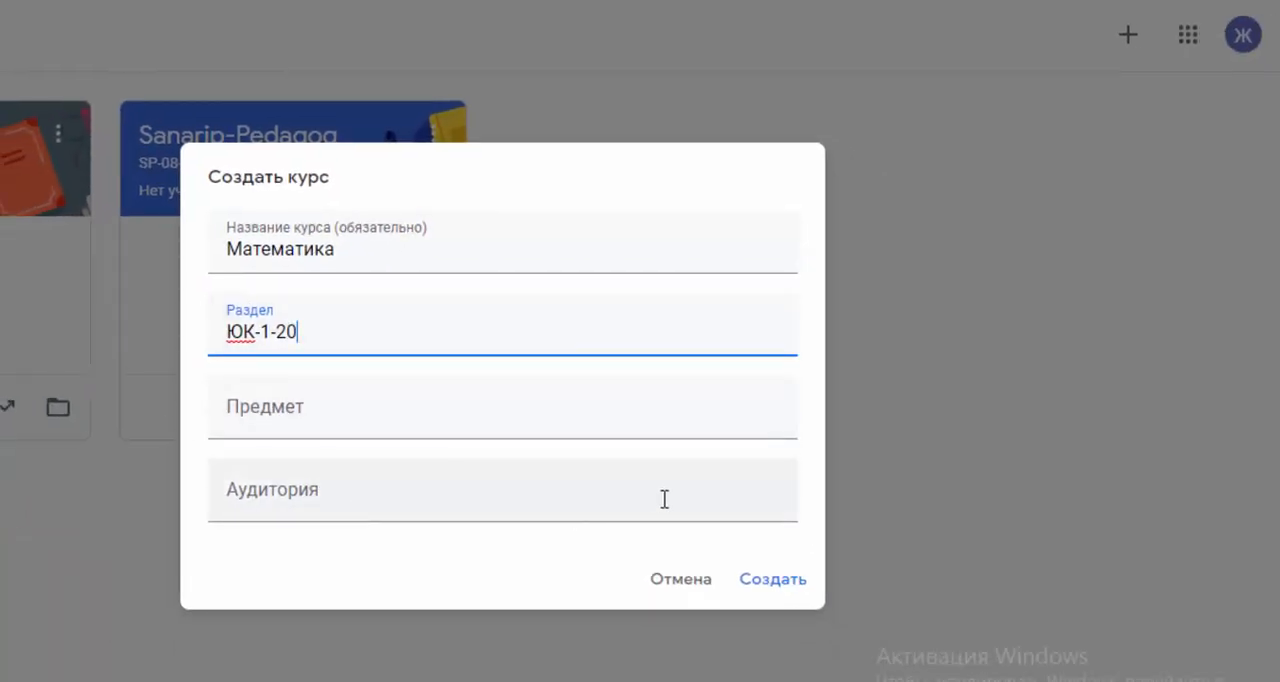
pyautogui.click(761, 582)
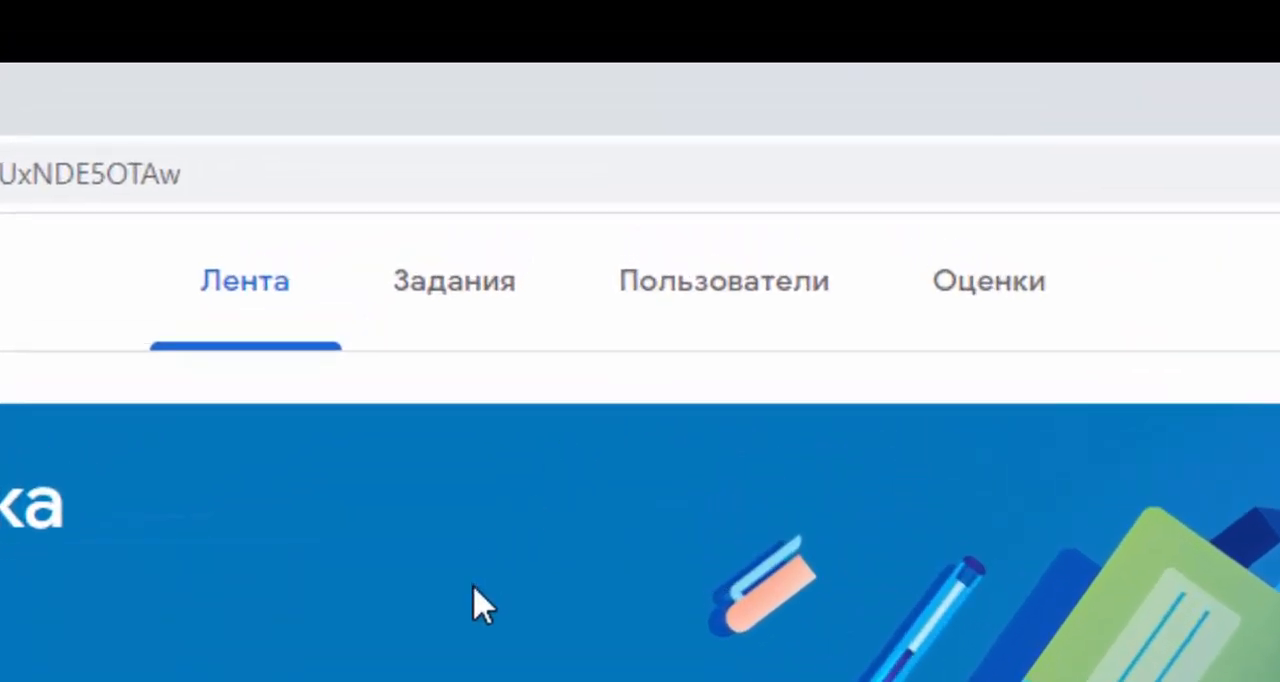
# - View the course's people page and its invitation windows for teachers and students, without inviting anyone
pyautogui.click(707, 297)
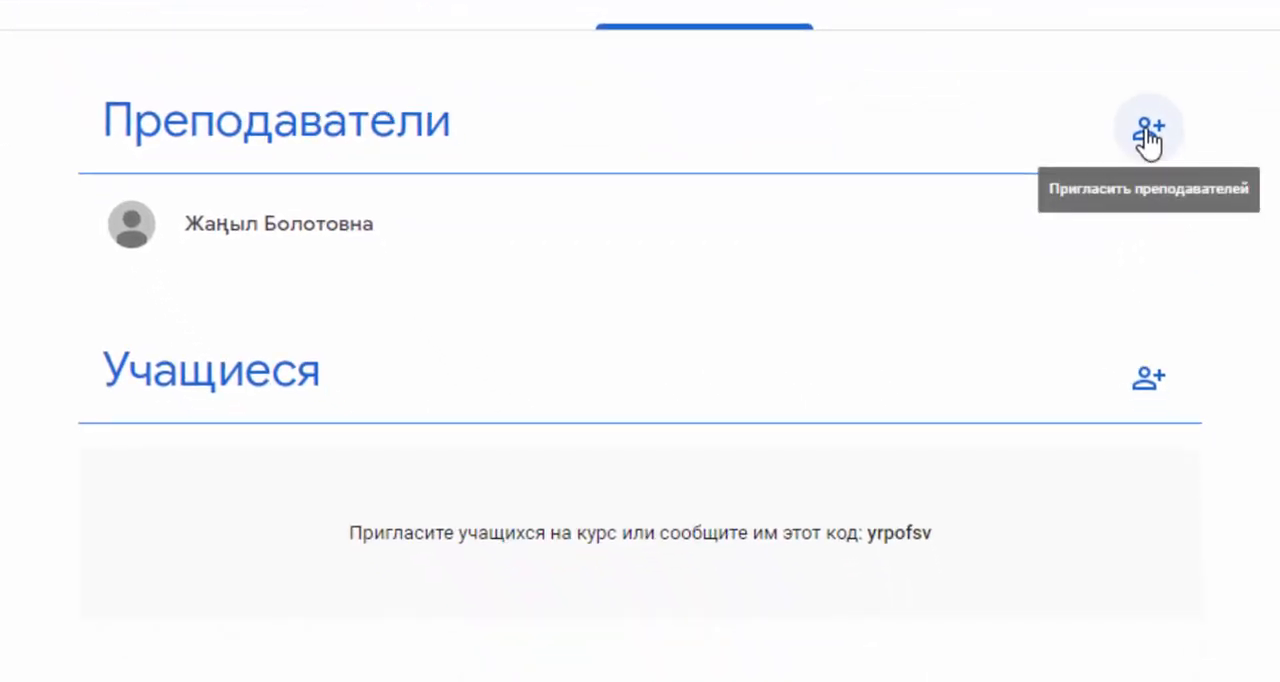
pyautogui.click(1148, 132)
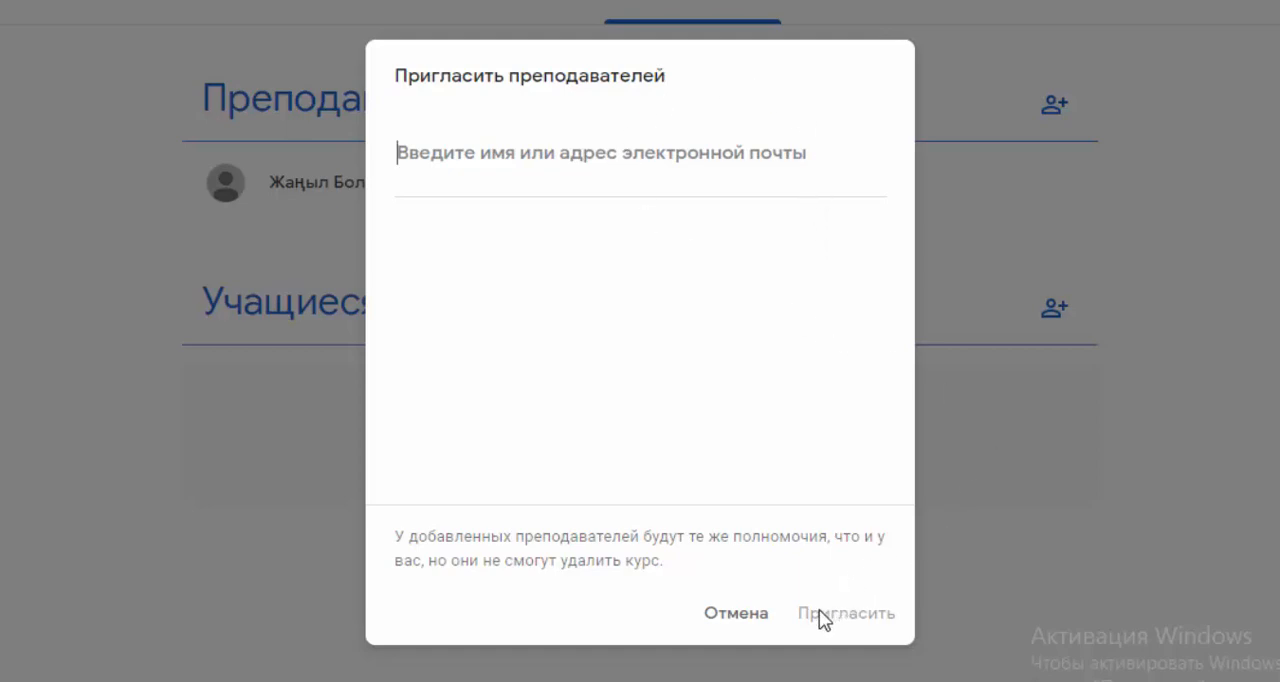
pyautogui.click(736, 613)
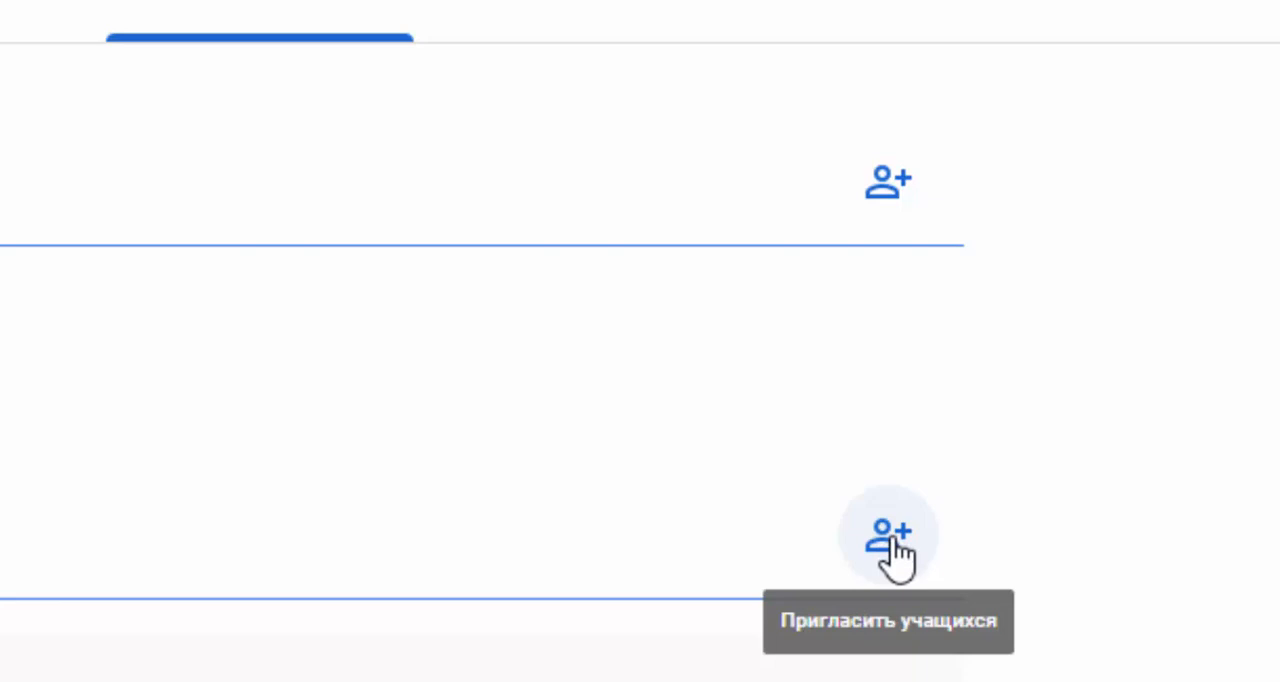
pyautogui.click(890, 540)
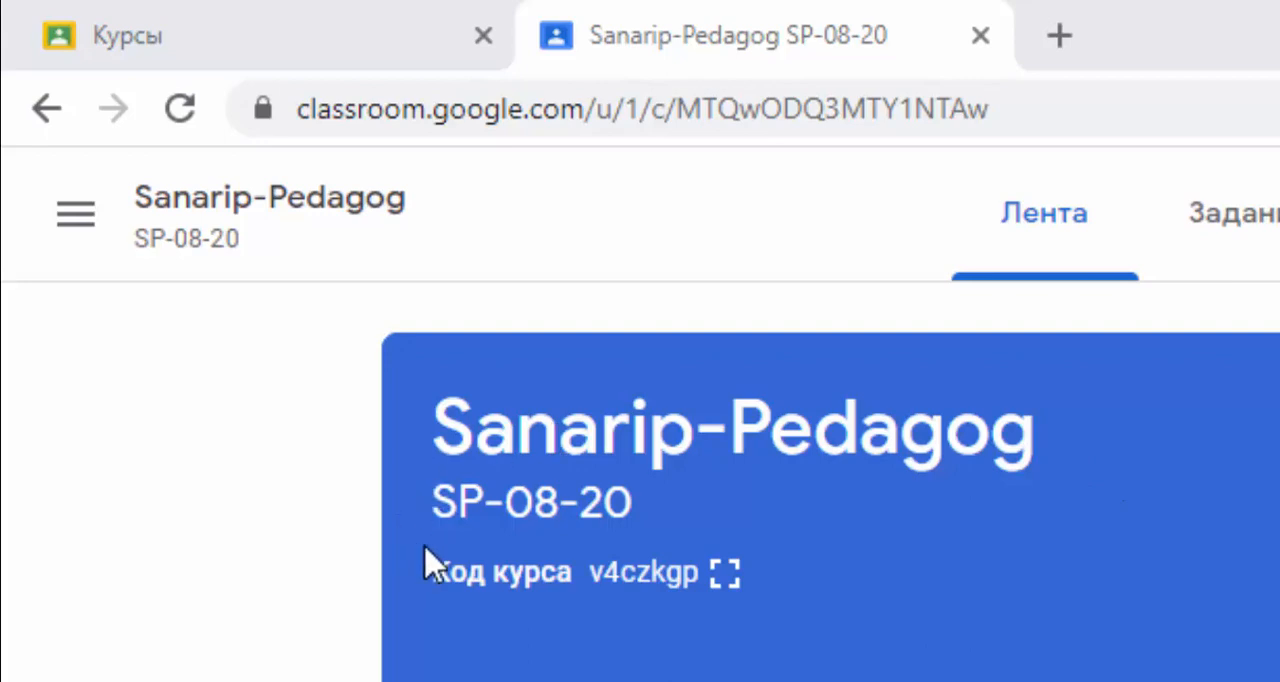
# - Display the Sanarip-Pedagog course code enlarged and copy it
pyautogui.click(729, 578)
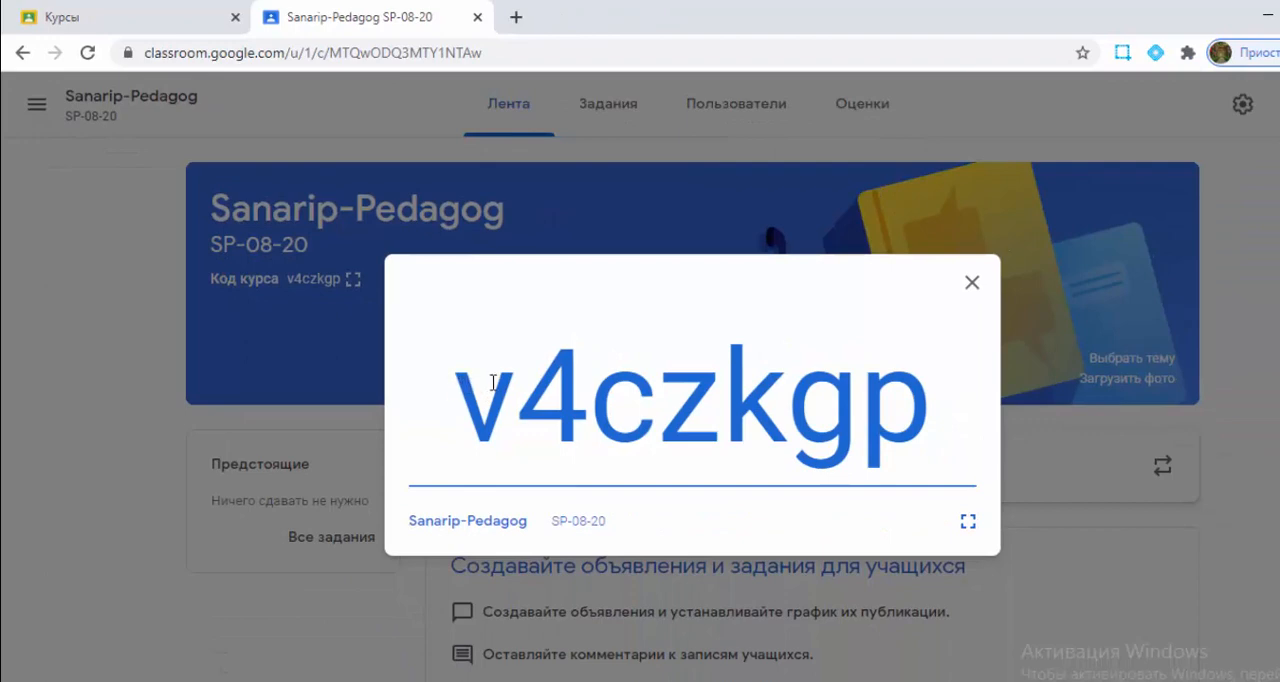
pyautogui.moveTo(493, 383); pyautogui.dragTo(985, 402)
pyautogui.hotkey('ctrl', 'c')
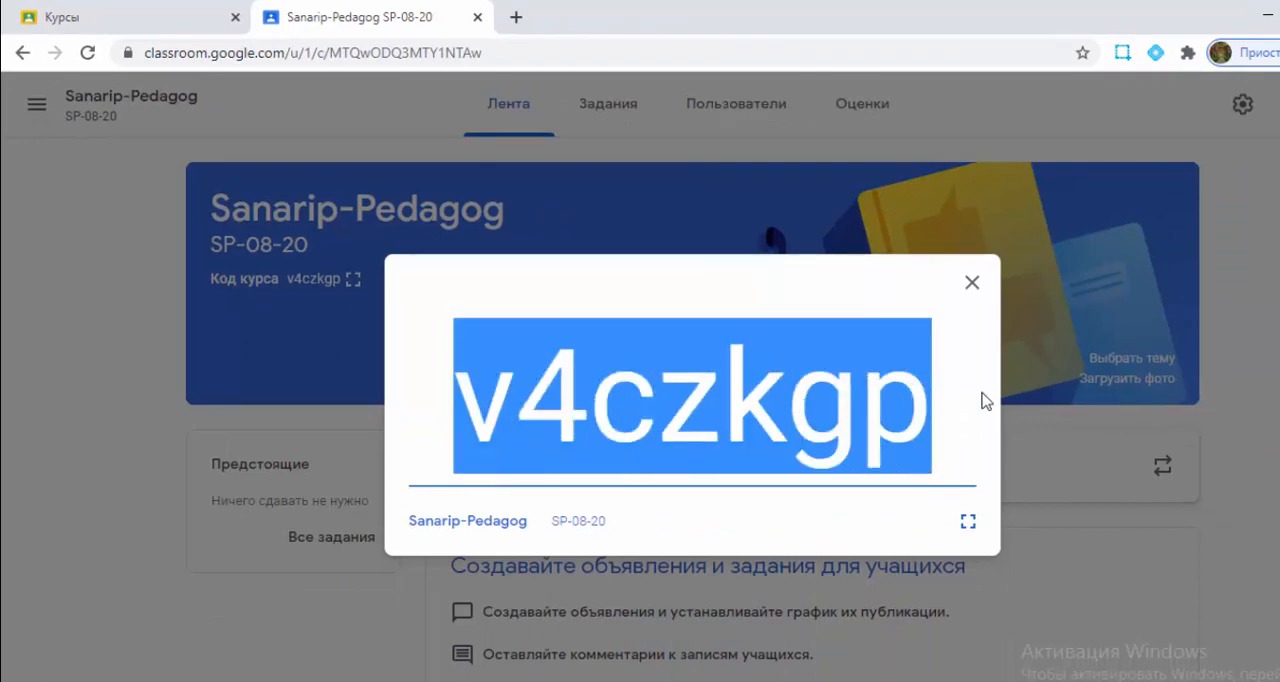
pyautogui.rightClick(838, 341)
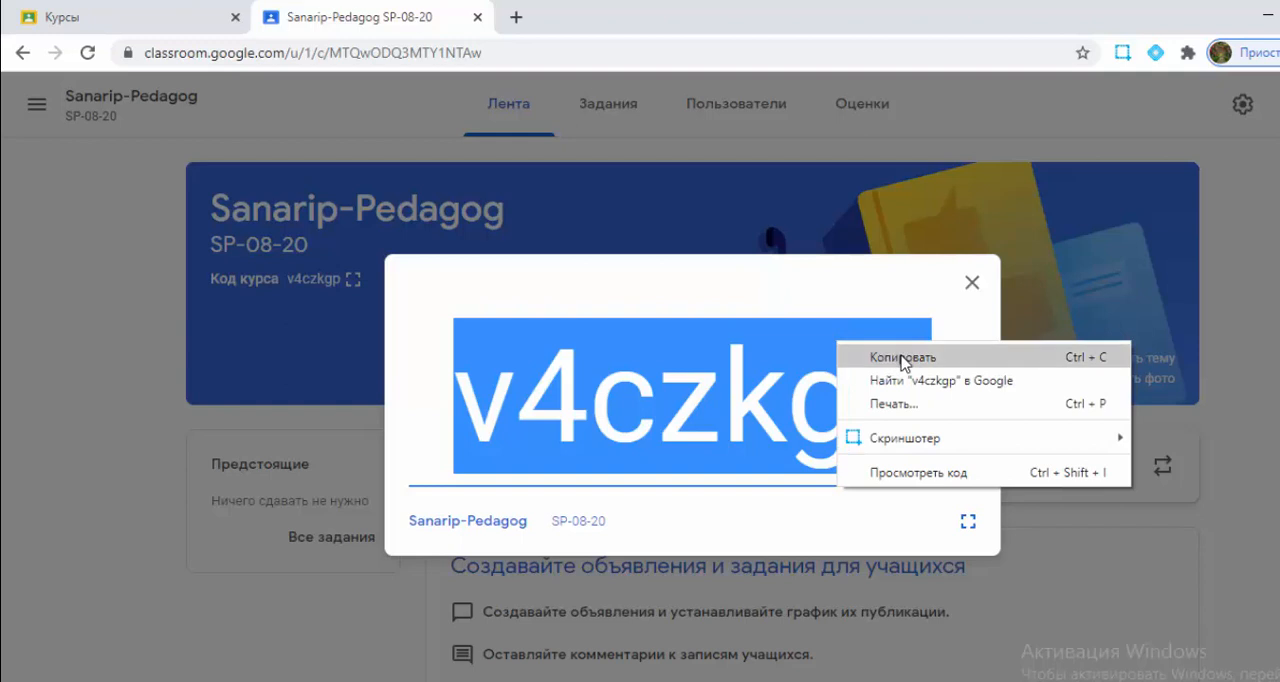
pyautogui.click(903, 360)
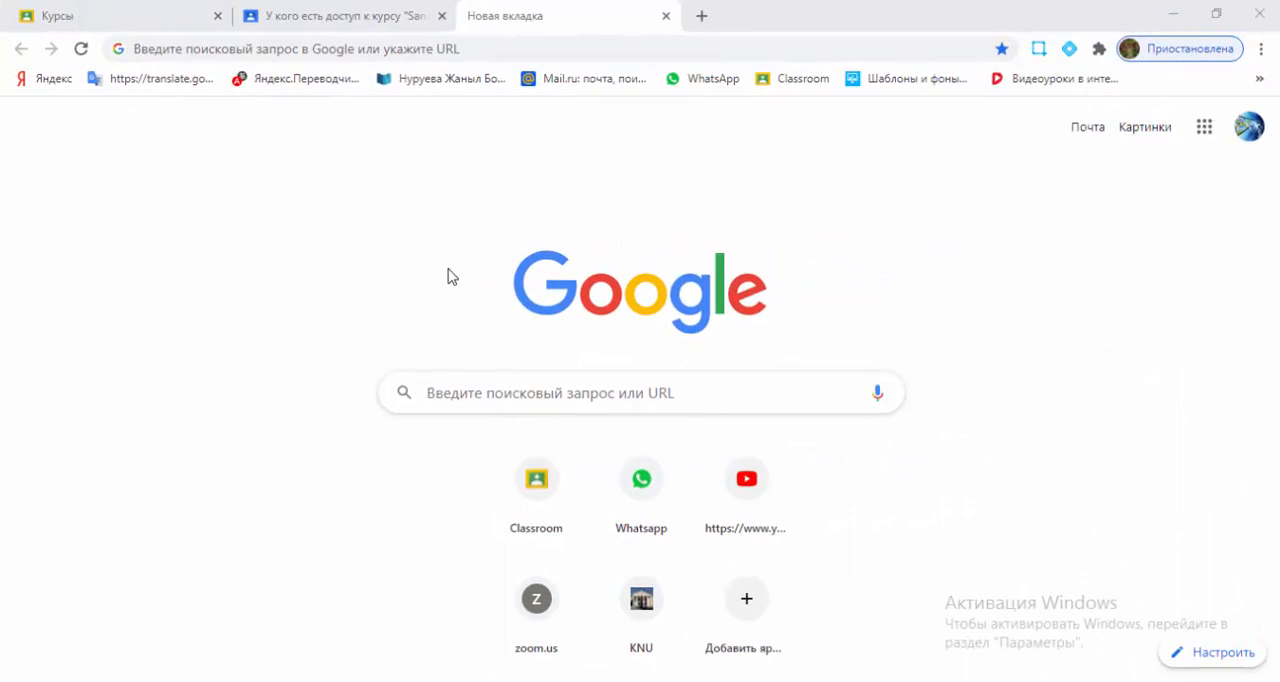
# - Search Google for "гугл класс" and open the Classroom sign-in result
pyautogui.click(346, 46)
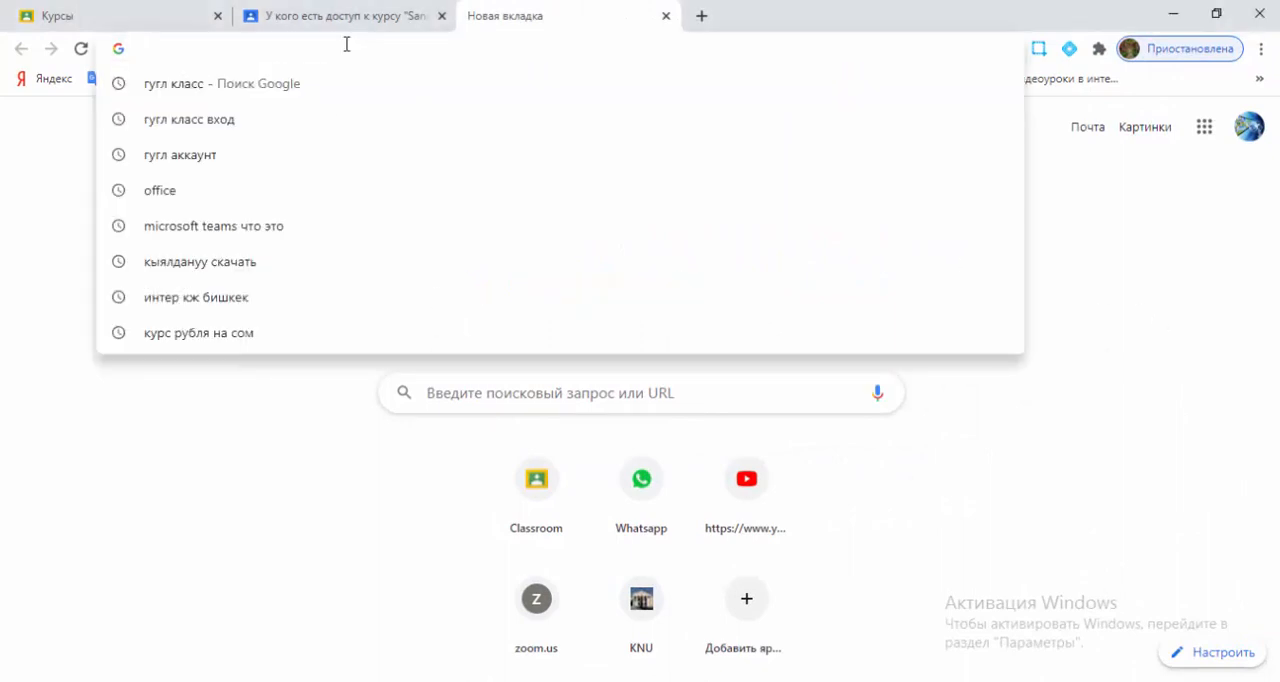
pyautogui.write('гугл кла')
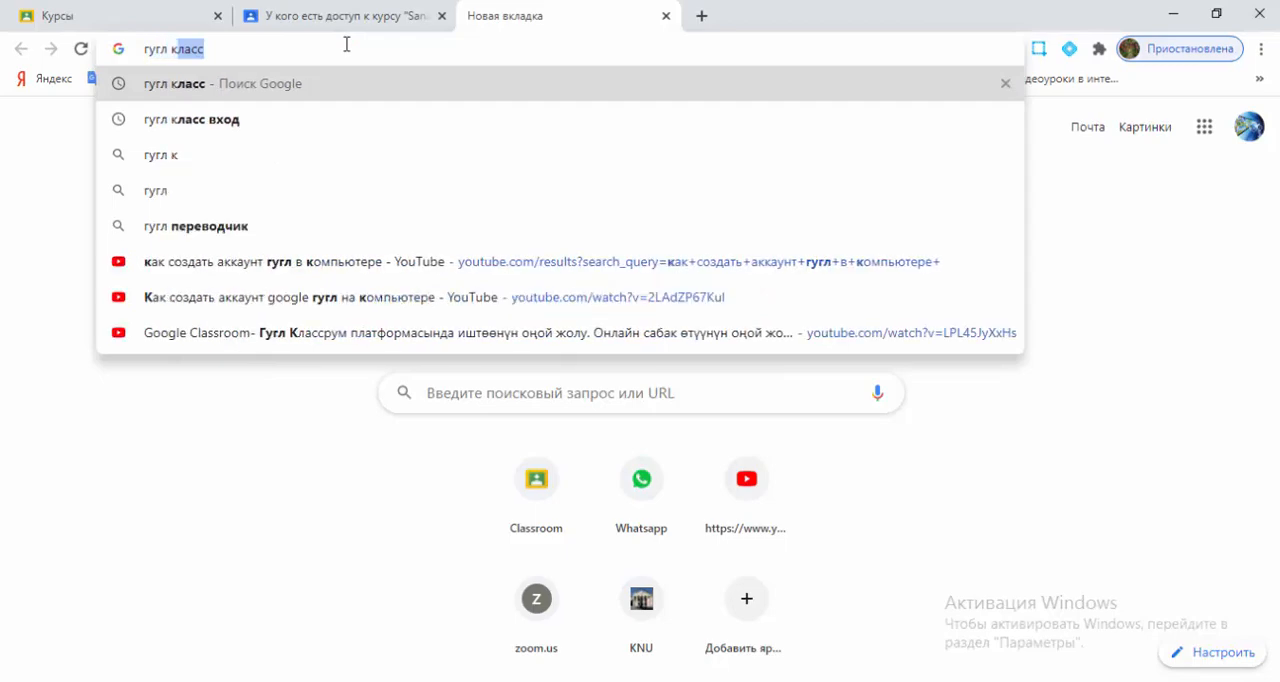
pyautogui.write('а')
pyautogui.press('BackSpace')
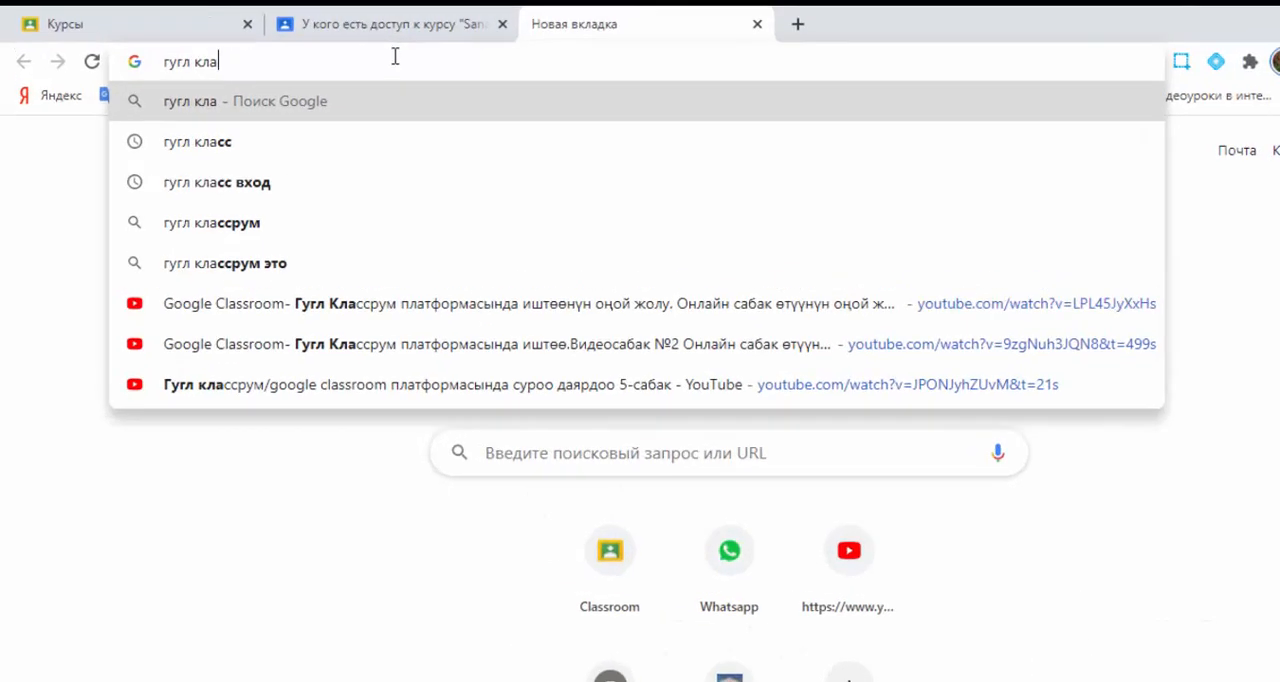
pyautogui.write('сс')
pyautogui.press('Return')
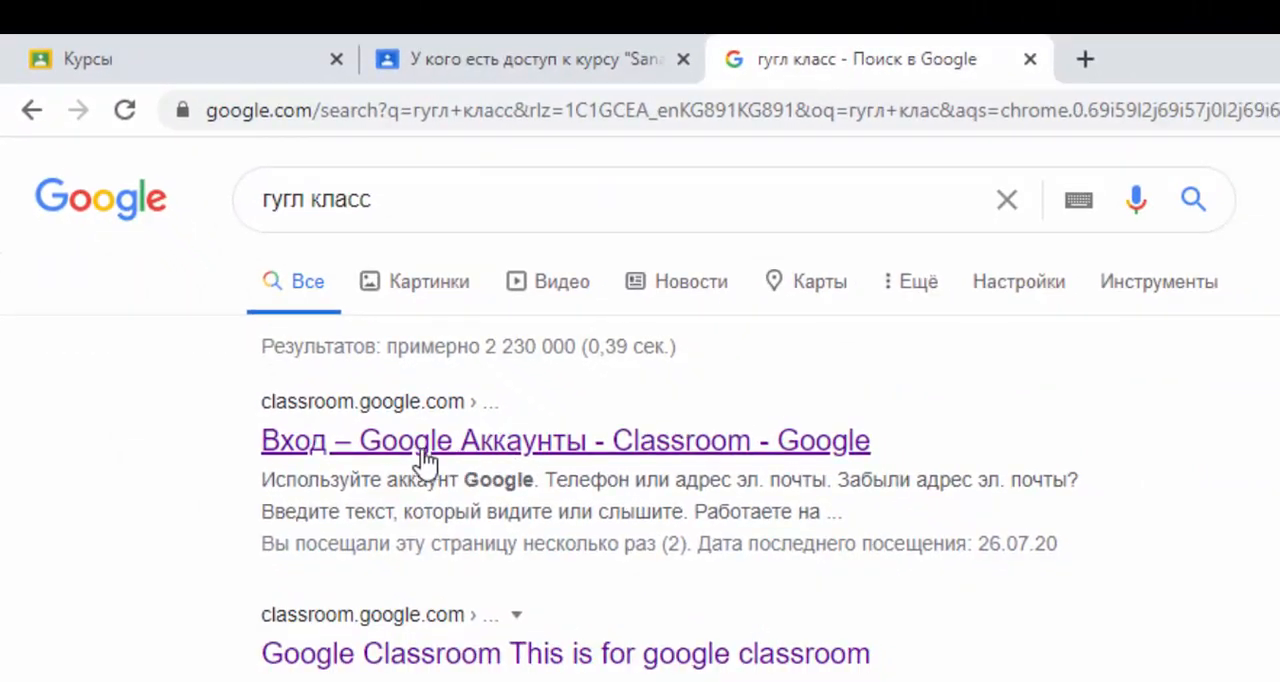
pyautogui.click(418, 460)
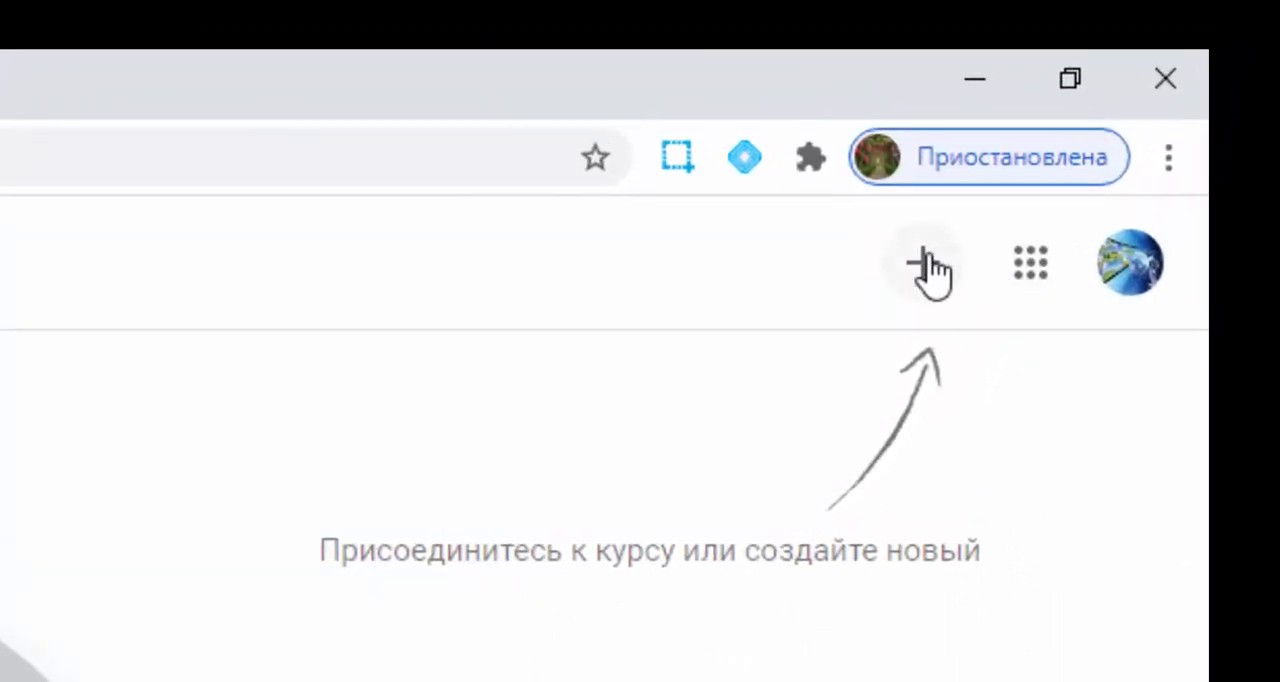
# - Join the Sanarip-Pedagog course as a student with the copied course code, and view the people list in the teacher's account
pyautogui.click(918, 262)
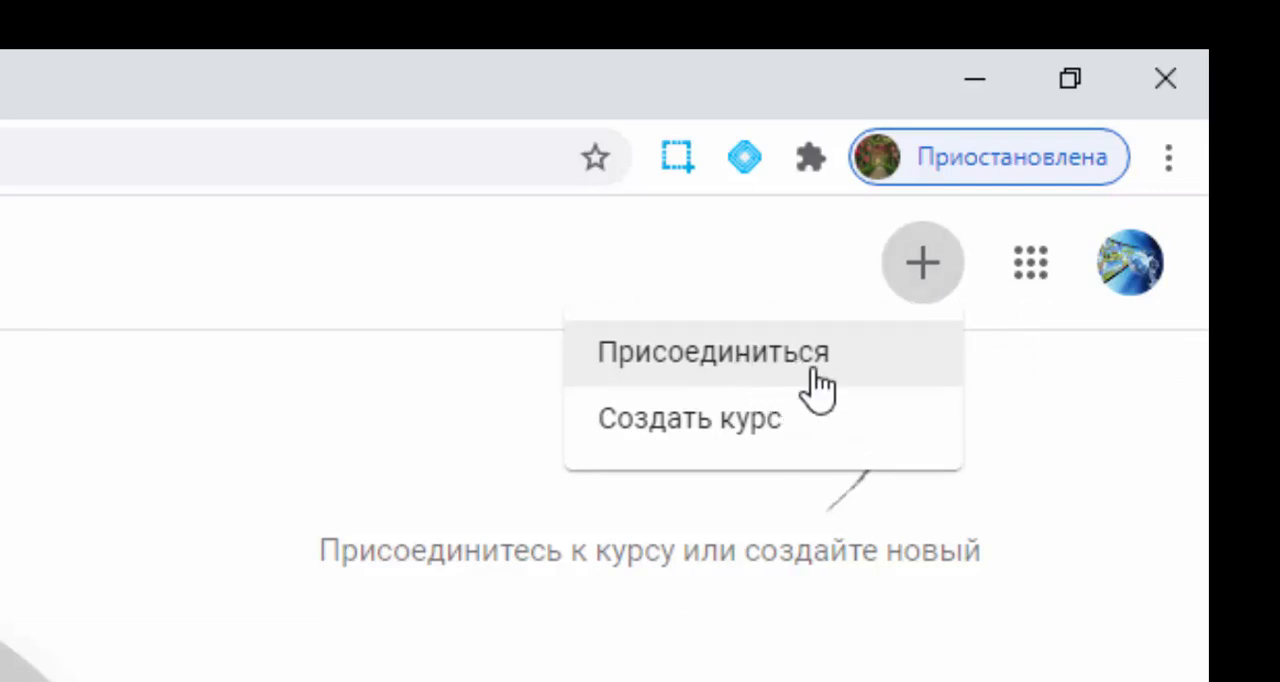
pyautogui.click(862, 374)
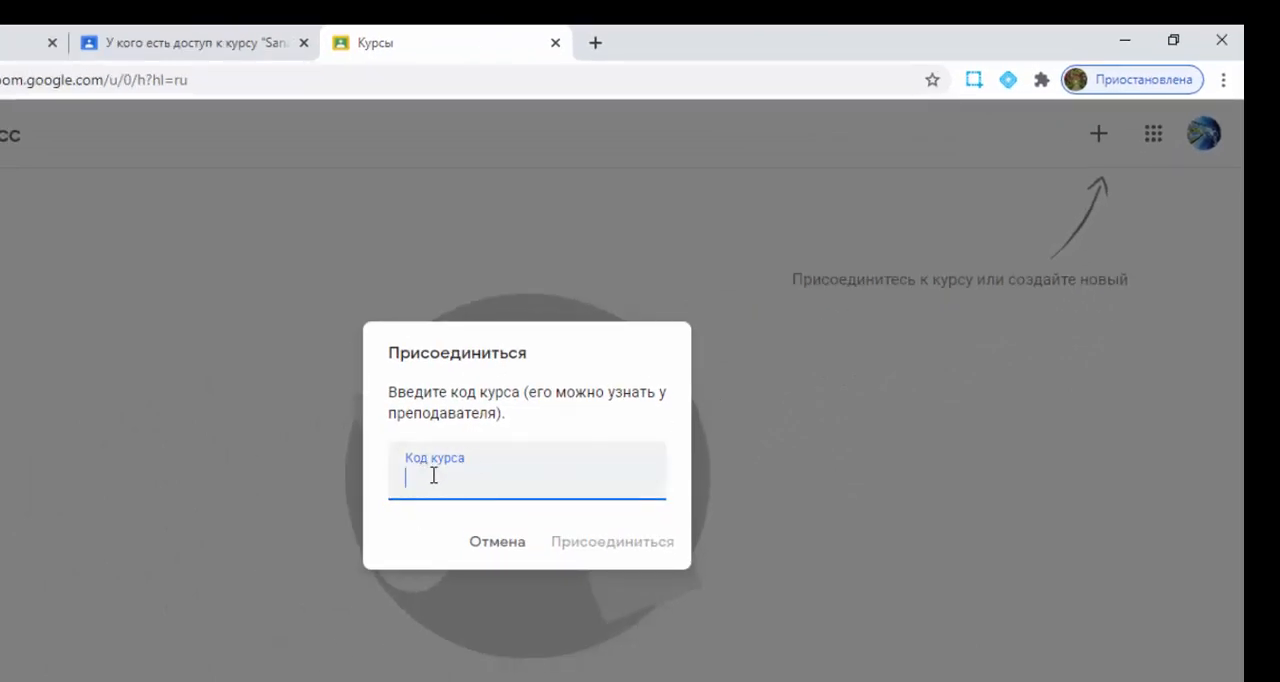
pyautogui.hotkey('ctrl', 'v')
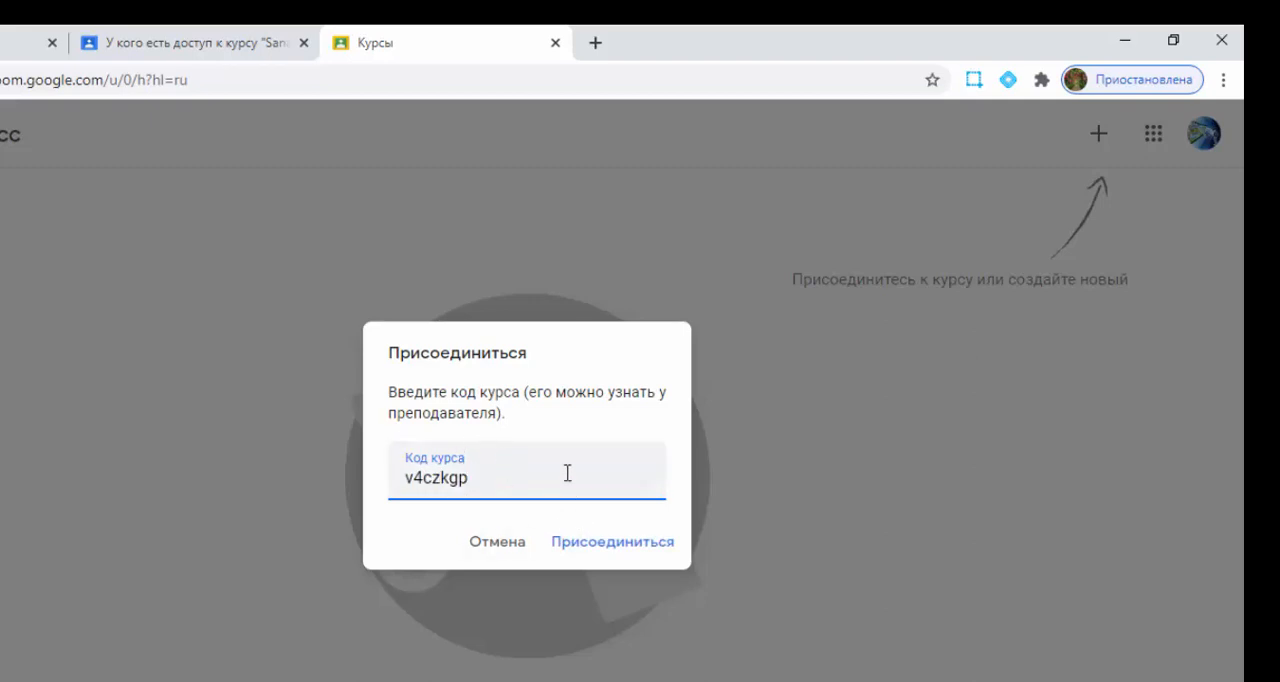
pyautogui.click(585, 556)
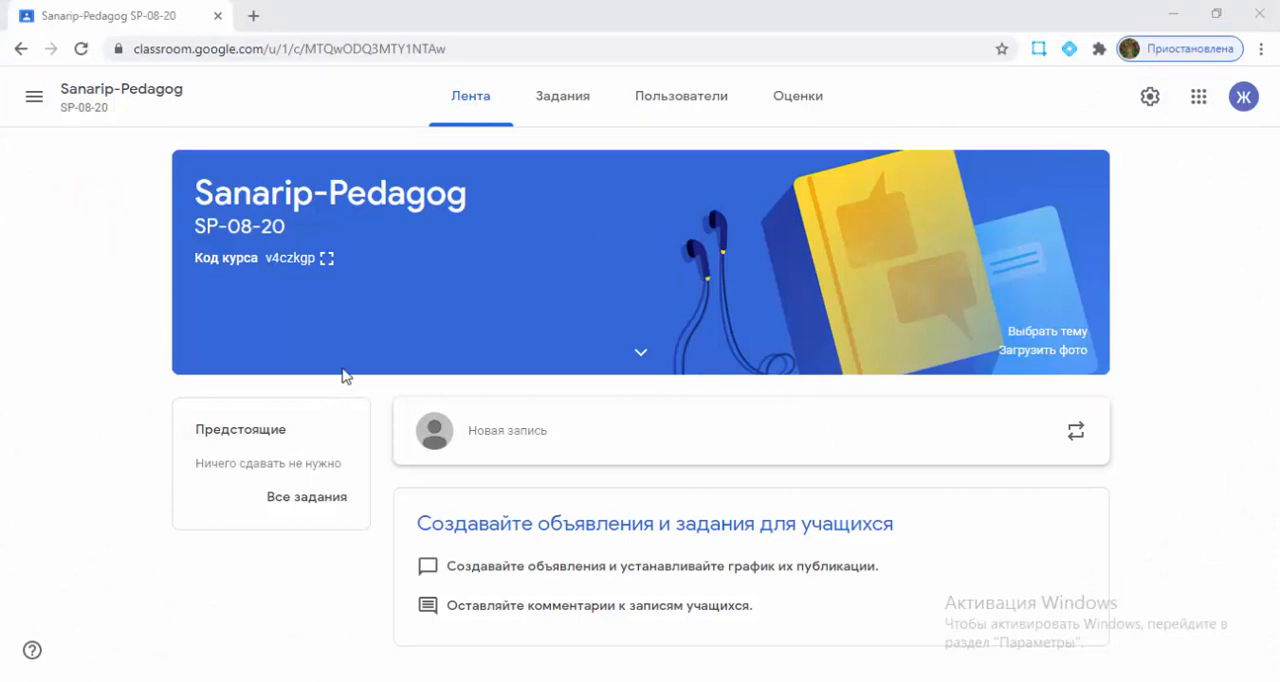
pyautogui.click(696, 100)
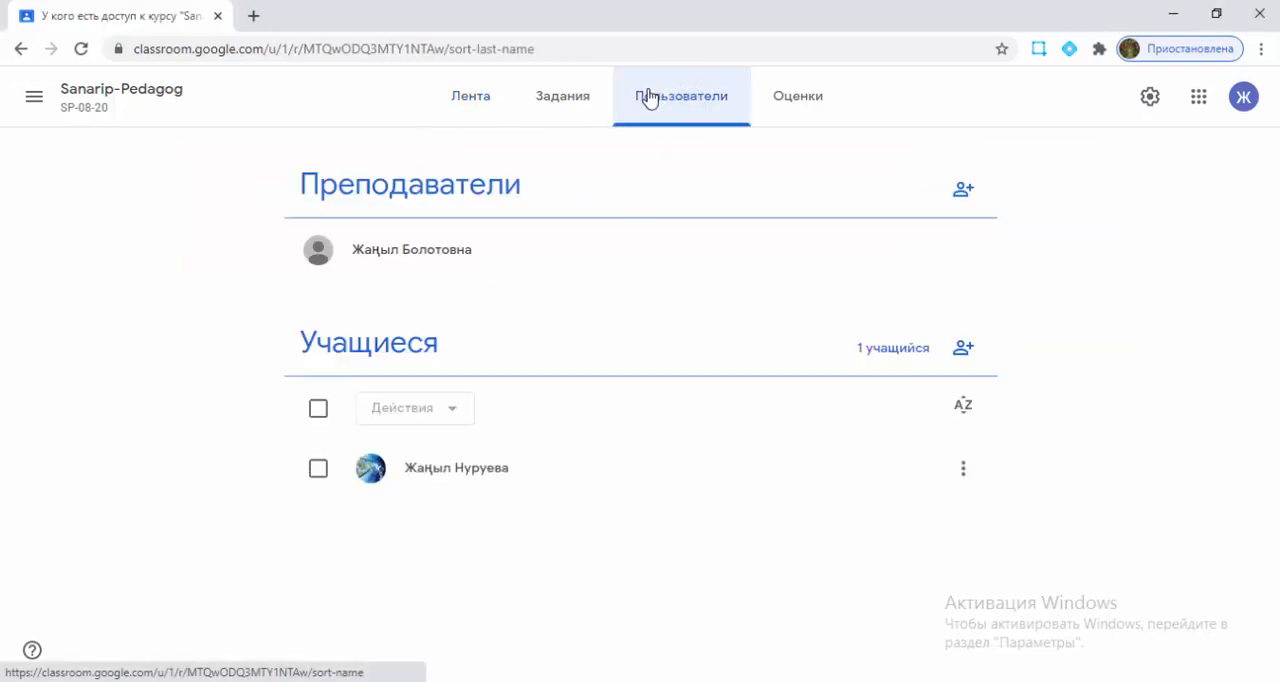